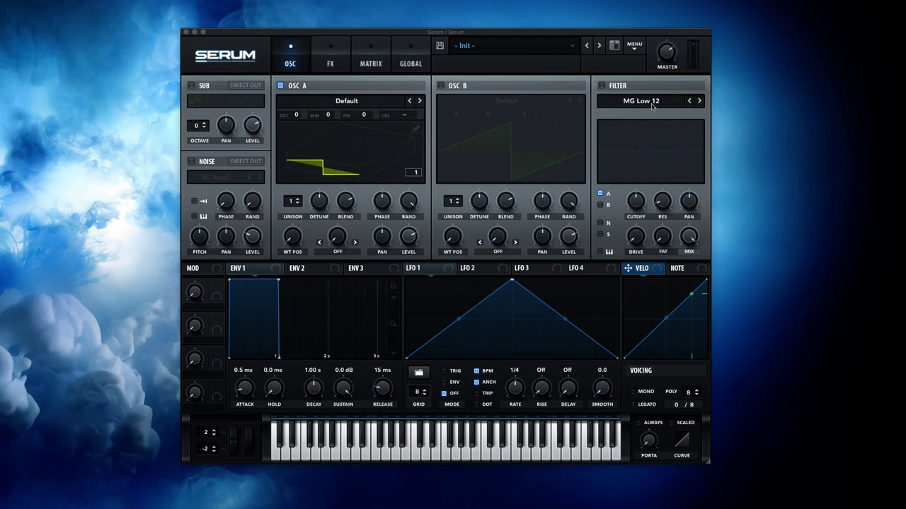
- Enable the filter and redraw oscillator A's waveform with custom harmonic levels
{"action": "left_click", "coordinate": [651, 101]}
{"action": "left_click", "coordinate": [601, 86]}
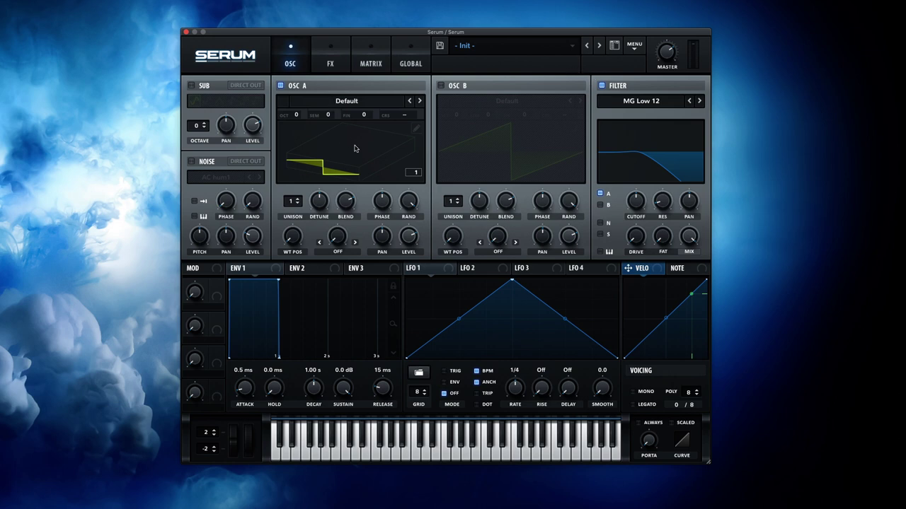
{"action": "left_click", "coordinate": [415, 121]}
{"action": "mouse_move", "coordinate": [327, 84]}
{"action": "left_mouse_down"}
{"action": "mouse_move", "coordinate": [438, 71]}
{"action": "mouse_move", "coordinate": [523, 85]}
{"action": "left_mouse_up"}
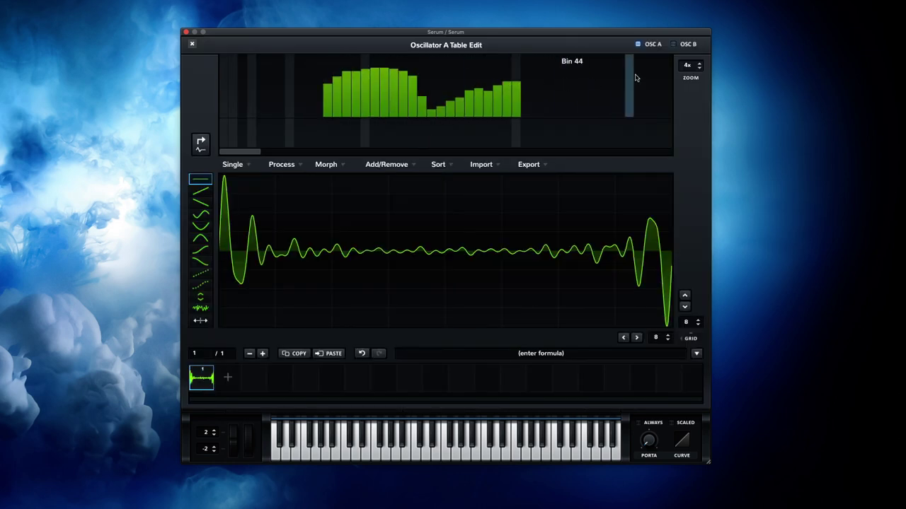
{"action": "left_click", "coordinate": [192, 44]}
{"action": "left_click", "coordinate": [331, 246]}
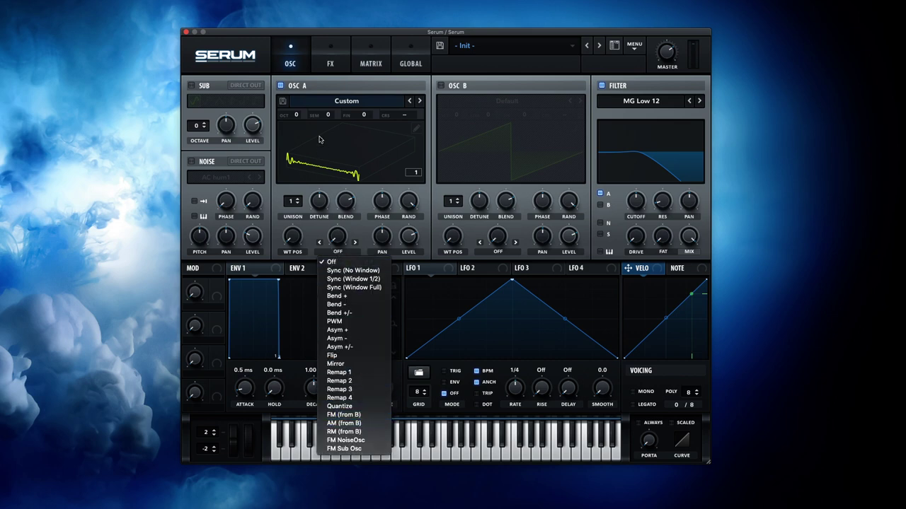
{"action": "left_click", "coordinate": [302, 93]}
{"action": "left_click", "coordinate": [189, 162]}
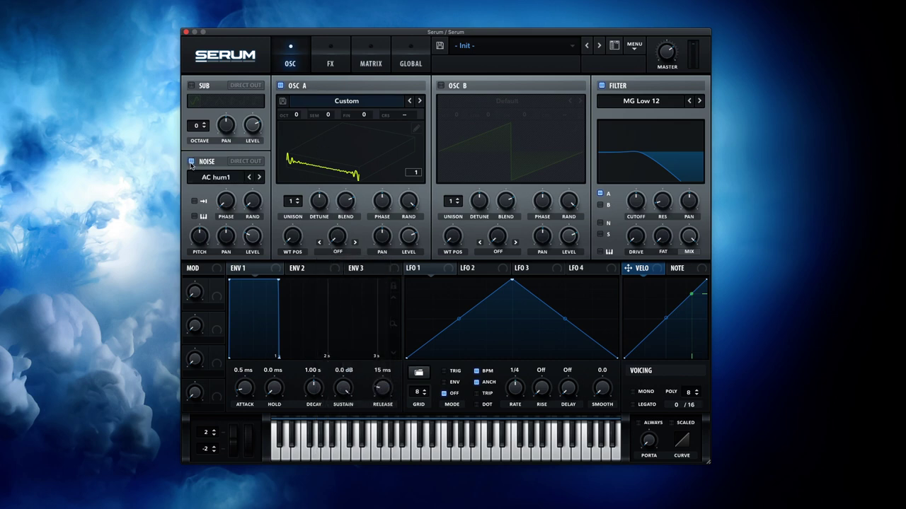
{"action": "left_click", "coordinate": [189, 162]}
- Switch on the Distortion effect set to Lin.Fold
{"action": "left_click", "coordinate": [330, 64]}
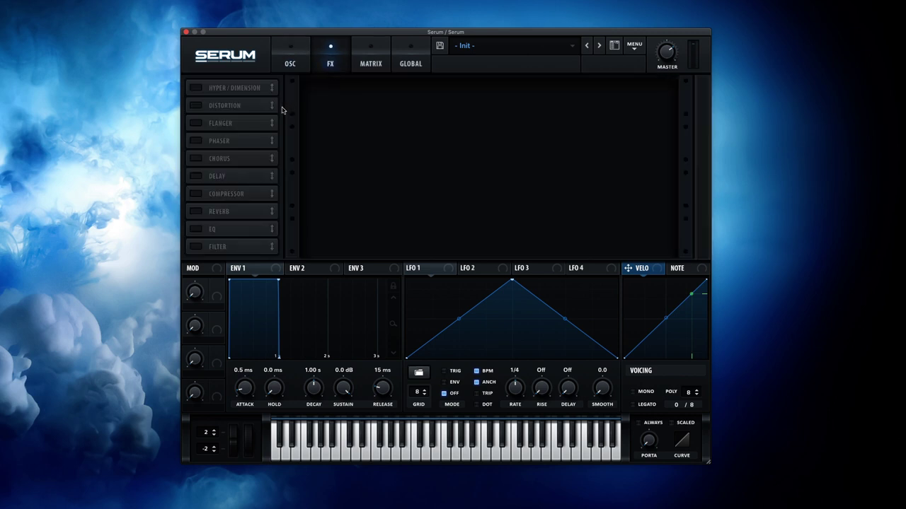
{"action": "left_click", "coordinate": [196, 106]}
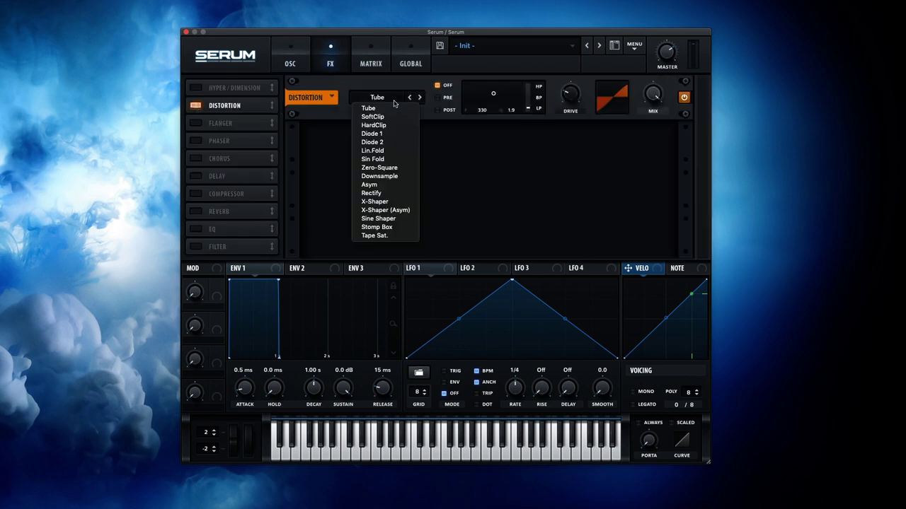
{"action": "left_click", "coordinate": [395, 104]}
{"action": "left_click", "coordinate": [397, 152]}
{"action": "left_click", "coordinate": [290, 60]}
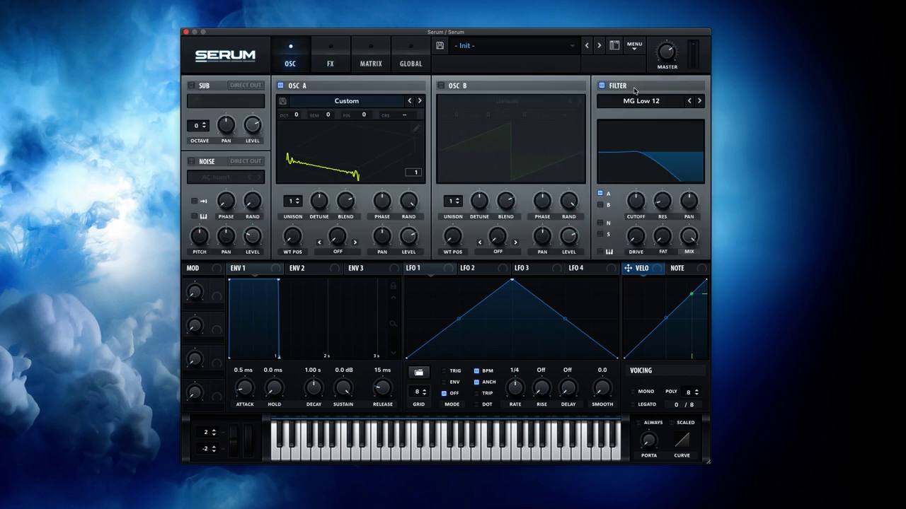
- Set the filter type to MG Low 6
{"action": "left_click", "coordinate": [634, 103]}
{"action": "mouse_move", "coordinate": [650, 113]}
{"action": "left_click", "coordinate": [701, 112]}
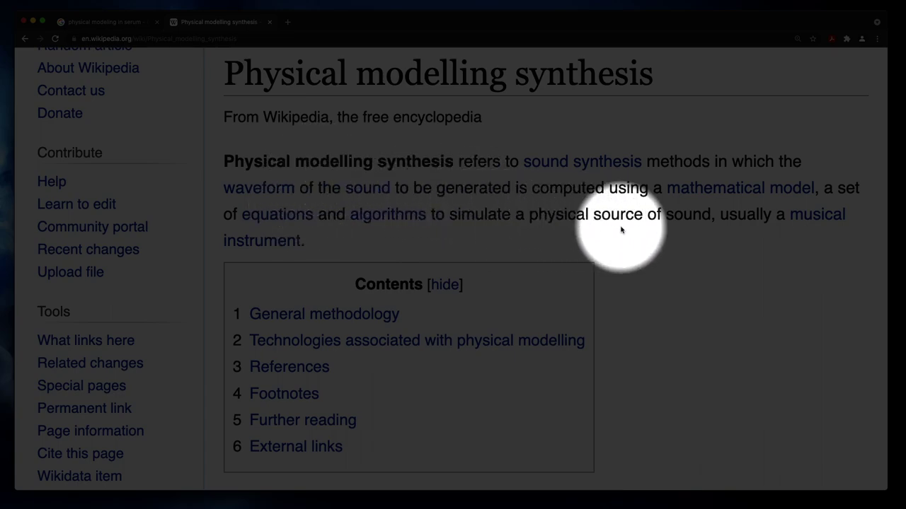
- Scroll the Physical modelling synthesis article to General methodology, then return to the Google results
{"action": "scroll", "coordinate": [620, 231], "scroll_direction": "down", "scroll_amount": 5}
{"action": "scroll", "coordinate": [620, 231], "scroll_direction": "down", "scroll_amount": 1}
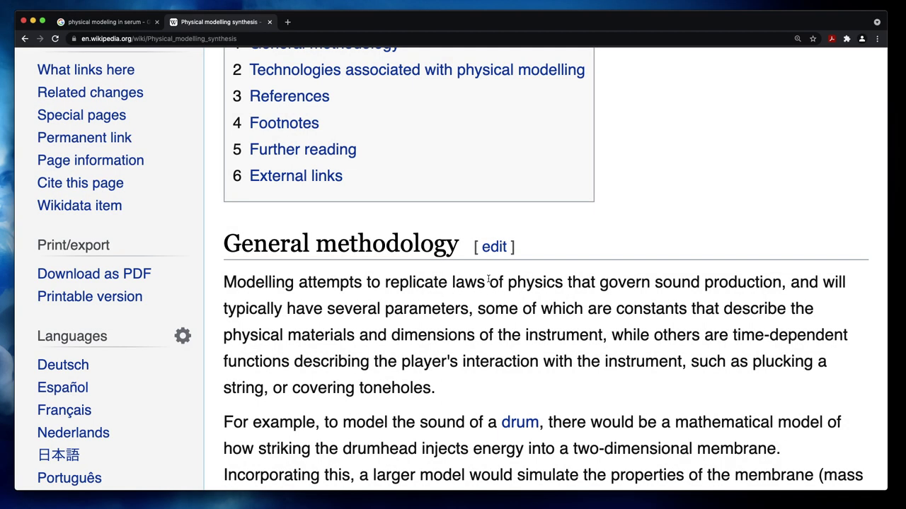
{"action": "scroll", "coordinate": [490, 281], "scroll_direction": "down", "scroll_amount": 1}
{"action": "scroll", "coordinate": [496, 280], "scroll_direction": "down", "scroll_amount": 1}
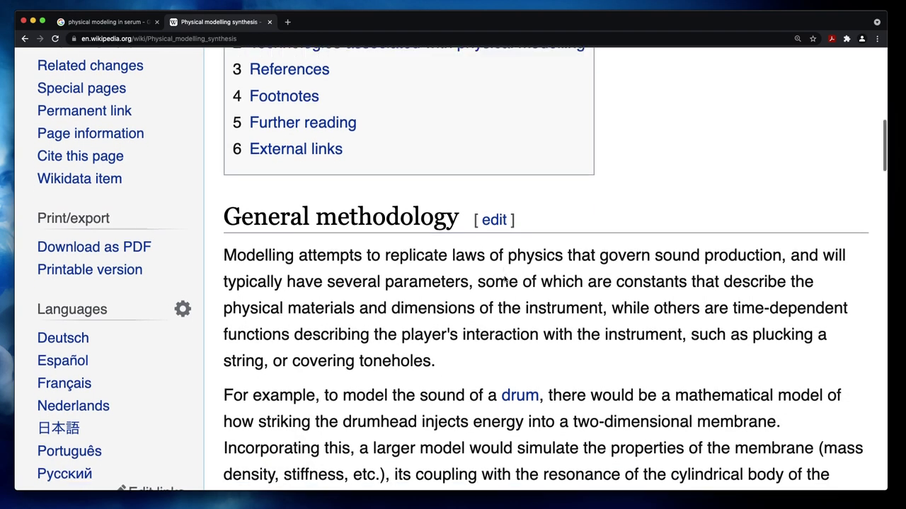
{"action": "scroll", "coordinate": [503, 275], "scroll_direction": "down", "scroll_amount": 1}
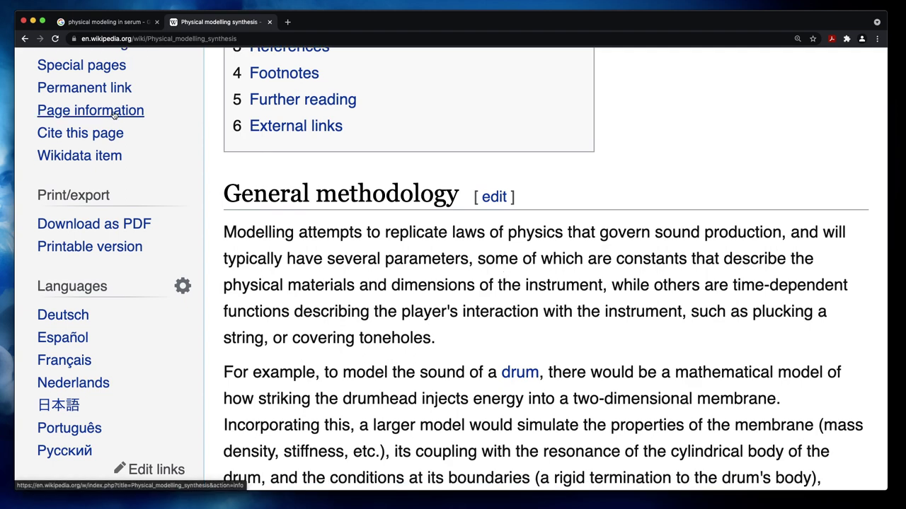
{"action": "left_click", "coordinate": [111, 22]}
- Scroll through the 'physical modeling in serum' results and go back to the Wikipedia article
{"action": "scroll", "coordinate": [235, 144], "scroll_direction": "up", "scroll_amount": 10}
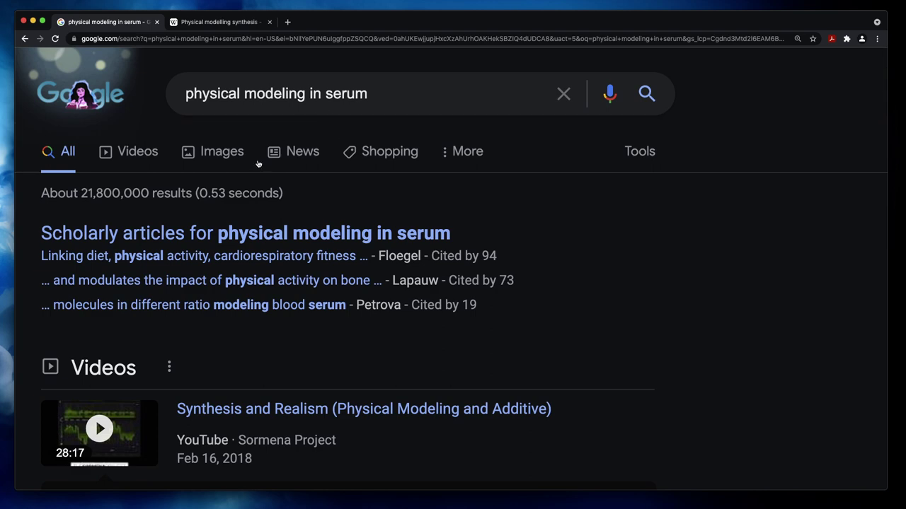
{"action": "scroll", "coordinate": [260, 165], "scroll_direction": "down", "scroll_amount": 6}
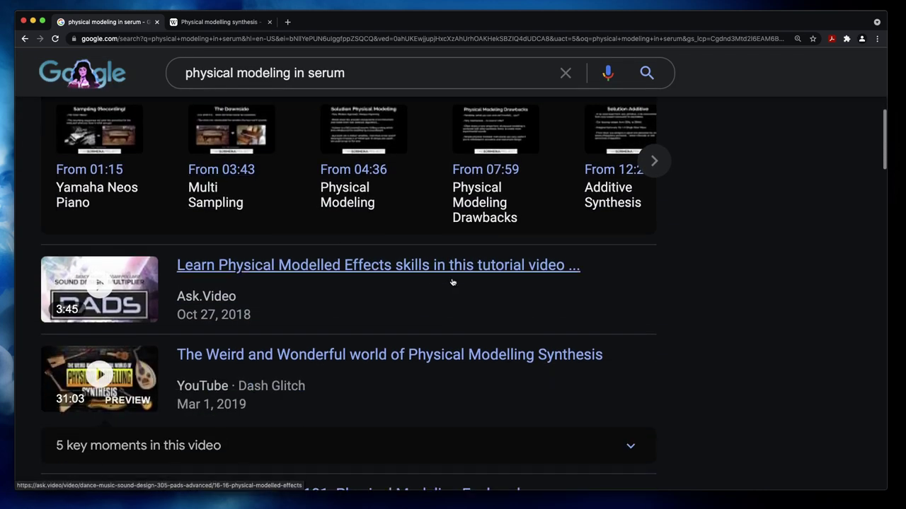
{"action": "scroll", "coordinate": [453, 283], "scroll_direction": "down", "scroll_amount": 3}
{"action": "scroll", "coordinate": [448, 296], "scroll_direction": "down", "scroll_amount": 4}
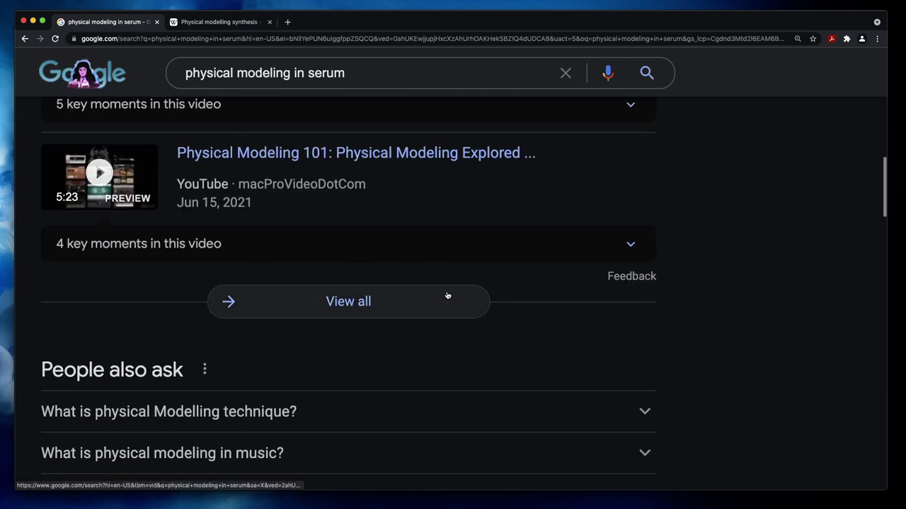
{"action": "scroll", "coordinate": [447, 295], "scroll_direction": "down", "scroll_amount": 5}
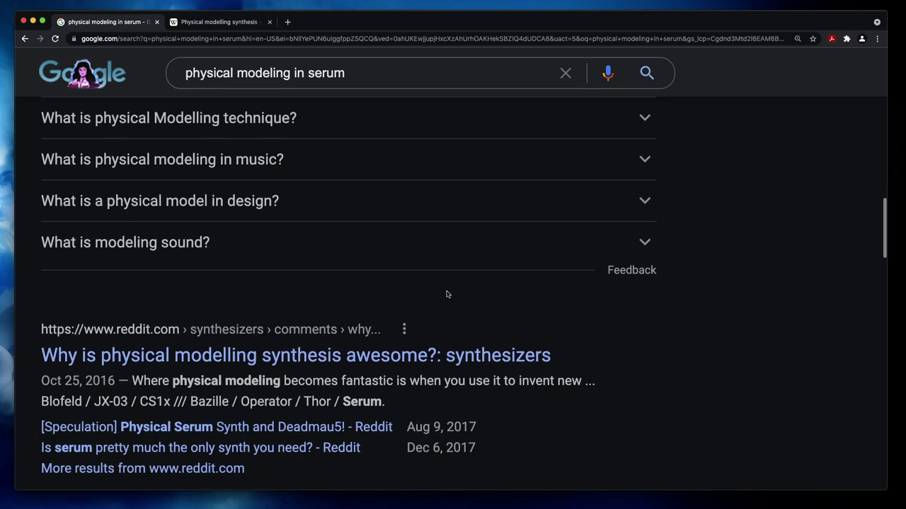
{"action": "scroll", "coordinate": [448, 295], "scroll_direction": "down", "scroll_amount": 1}
{"action": "scroll", "coordinate": [447, 296], "scroll_direction": "down", "scroll_amount": 1}
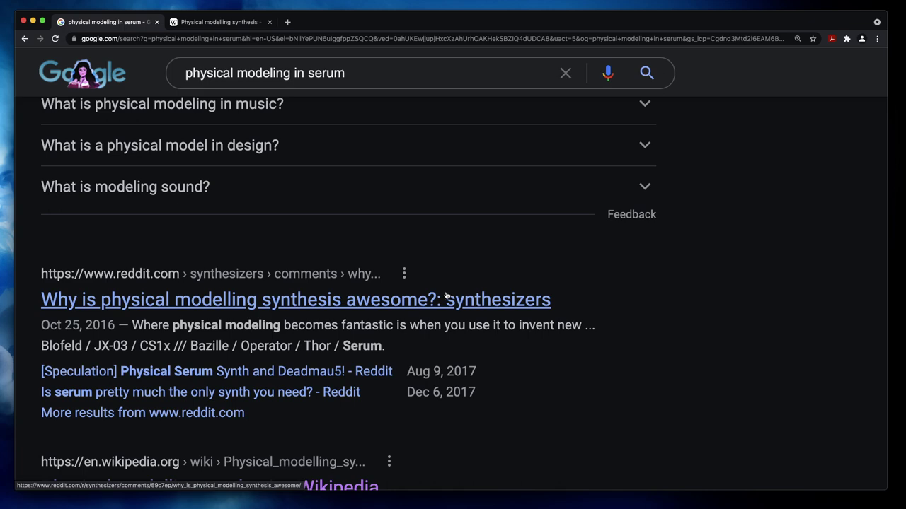
{"action": "left_click", "coordinate": [217, 22]}
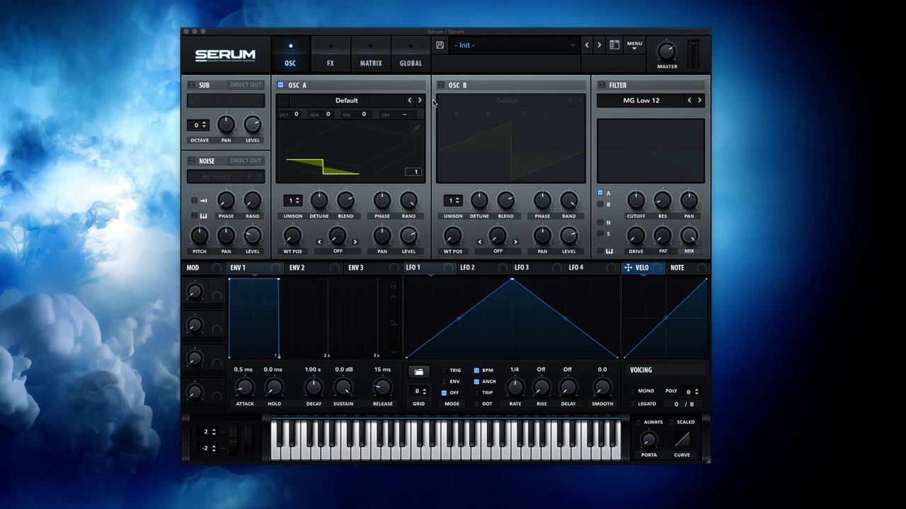
- Turn off oscillator A and enable the noise oscillator playing XF_KikAtk_25
{"action": "left_click", "coordinate": [280, 85]}
{"action": "left_click", "coordinate": [191, 160]}
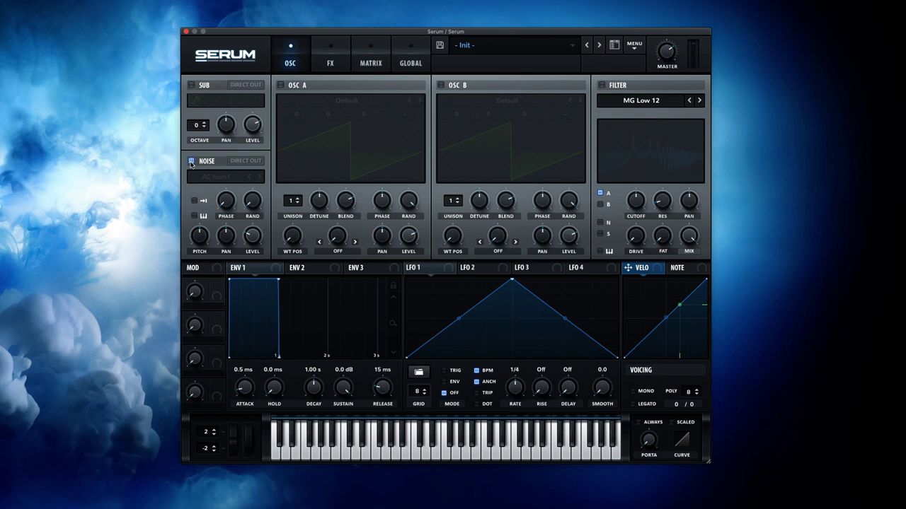
{"action": "left_click", "coordinate": [216, 176]}
{"action": "mouse_move", "coordinate": [231, 198]}
{"action": "left_click", "coordinate": [283, 190]}
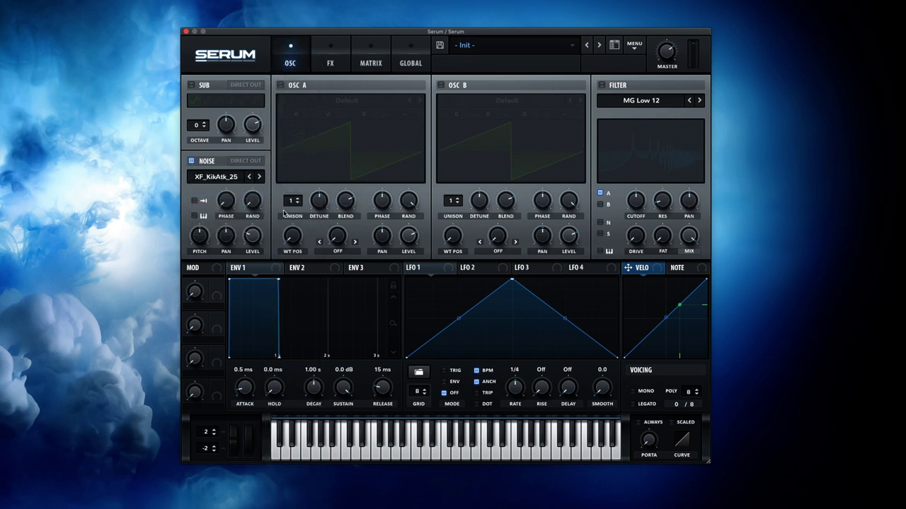
- Enable the filter as a Cmb L6+ comb and raise Fil Var to about 74%
{"action": "left_click", "coordinate": [602, 85]}
{"action": "left_click", "coordinate": [642, 103]}
{"action": "mouse_move", "coordinate": [644, 129]}
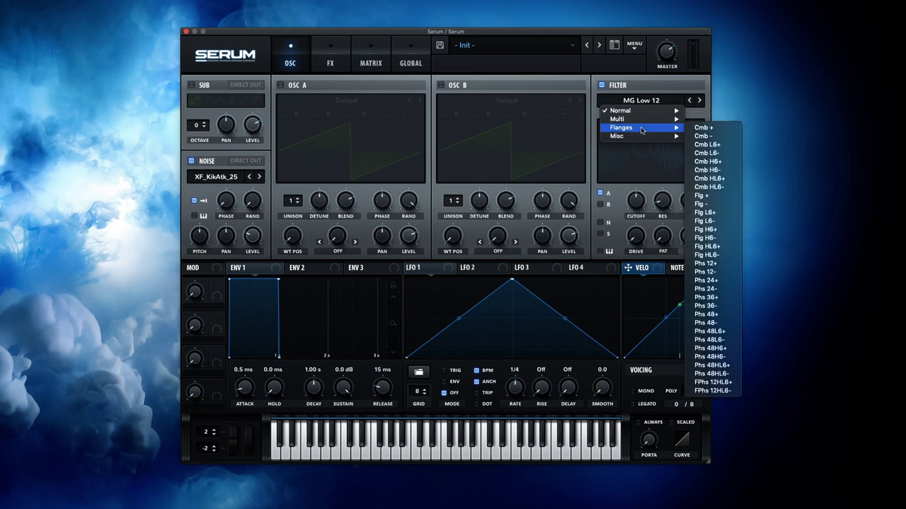
{"action": "left_click", "coordinate": [699, 146]}
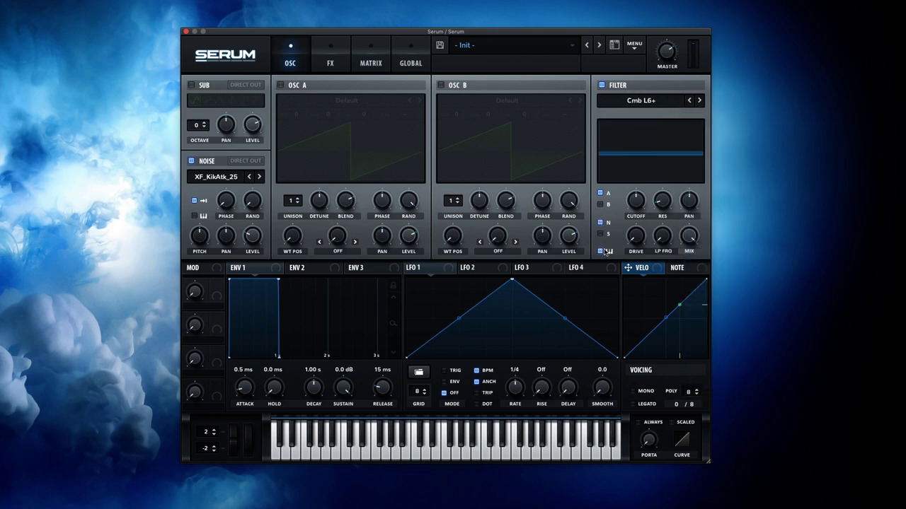
{"action": "left_click_drag", "start_coordinate": [664, 206], "coordinate": [665, 185]}
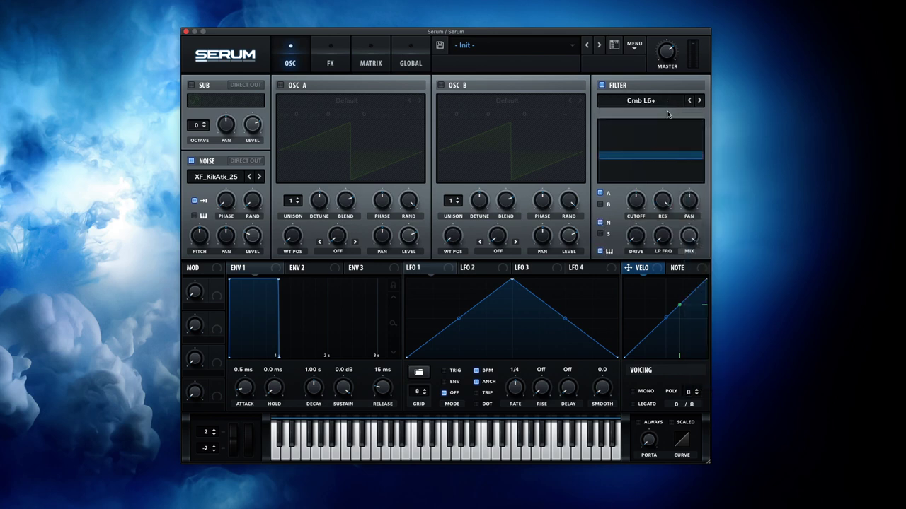
{"action": "left_click_drag", "start_coordinate": [663, 243], "coordinate": [663, 174]}
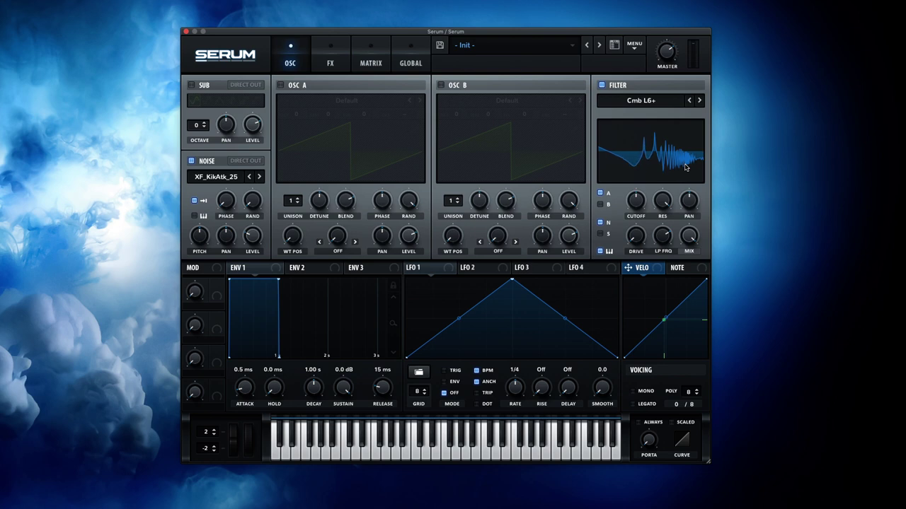
- Switch the comb to Cmb L6-, step the noise to XF_KikAtk_27, and set noise pitch to 70%
{"action": "left_click", "coordinate": [700, 101]}
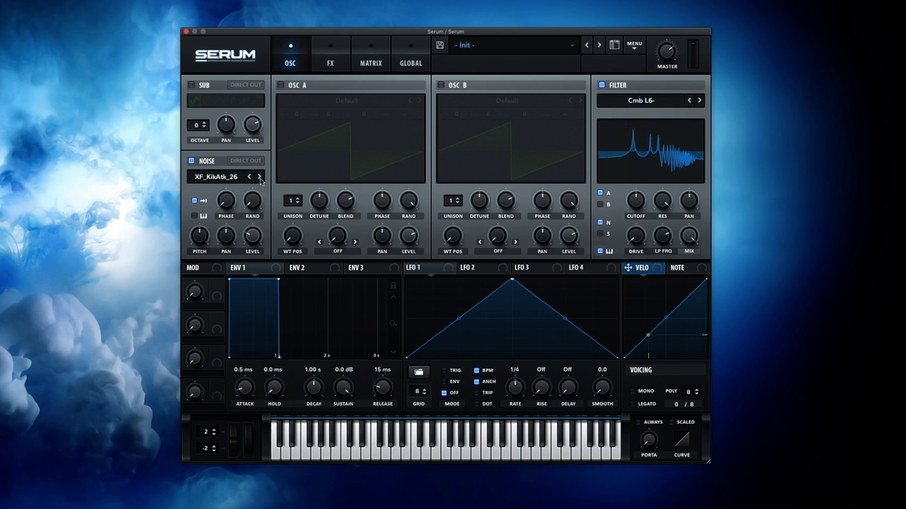
{"action": "left_click", "coordinate": [259, 177]}
{"action": "left_click", "coordinate": [259, 177]}
{"action": "mouse_move", "coordinate": [661, 249]}
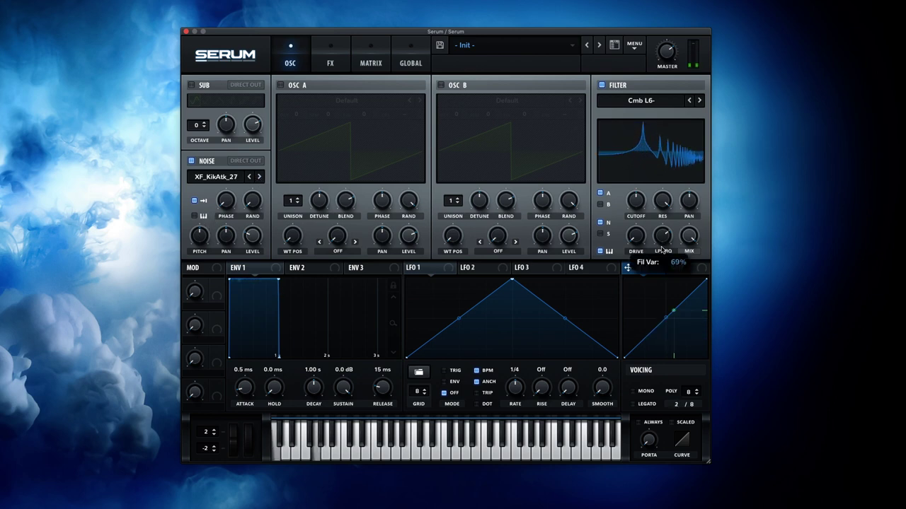
{"action": "left_click_drag", "start_coordinate": [196, 236], "coordinate": [214, 228]}
- Load the Organics H-Breath noise without key tracking and raise the filter variable to 67%
{"action": "left_click", "coordinate": [213, 178]}
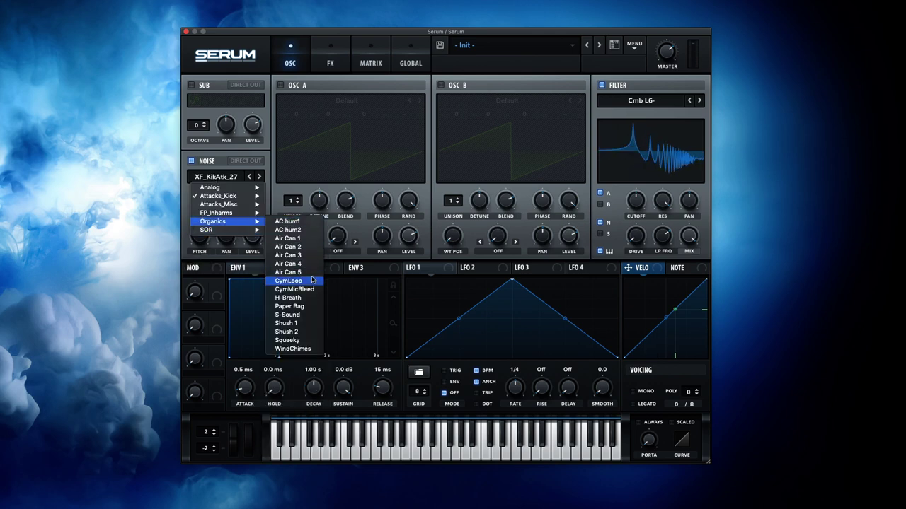
{"action": "left_click", "coordinate": [417, 276]}
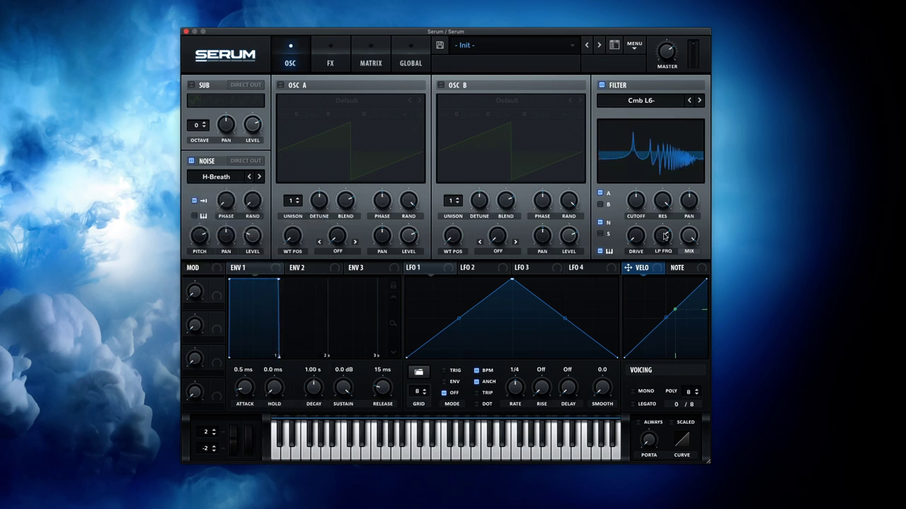
{"action": "left_click", "coordinate": [196, 201]}
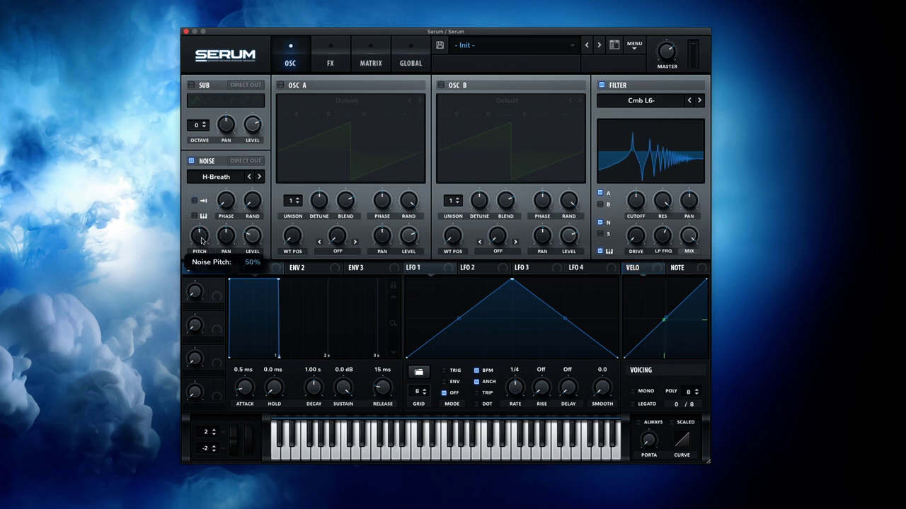
{"action": "mouse_move", "coordinate": [668, 242]}
{"action": "left_click_drag", "start_coordinate": [668, 241], "coordinate": [667, 243]}
{"action": "left_click", "coordinate": [666, 243]}
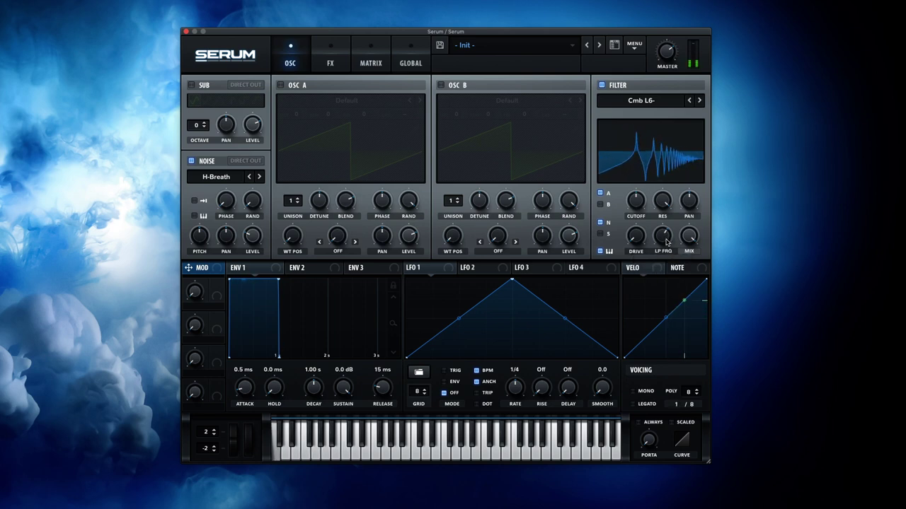
- Step the noise to Paper Bag, set filter stereo spread to 58%, and lower noise pitch
{"action": "left_click", "coordinate": [259, 177]}
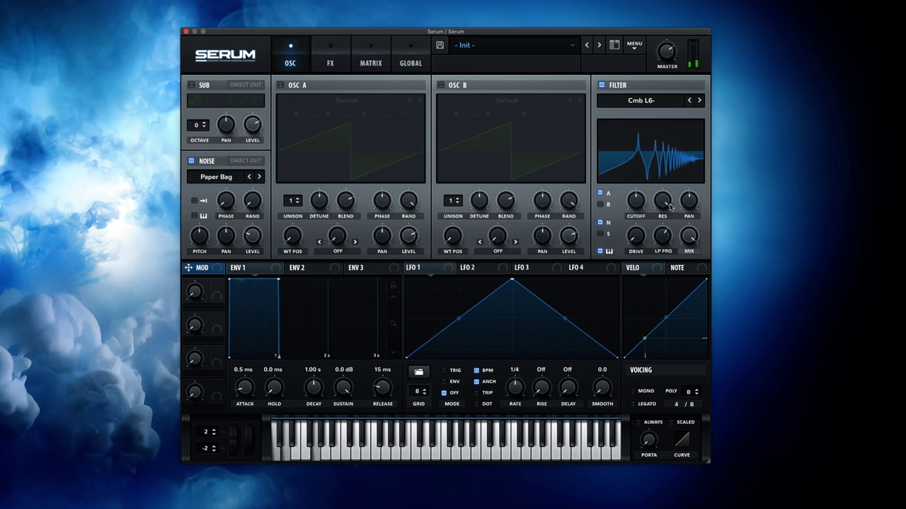
{"action": "left_click_drag", "start_coordinate": [690, 208], "coordinate": [691, 203]}
{"action": "mouse_move", "coordinate": [202, 230]}
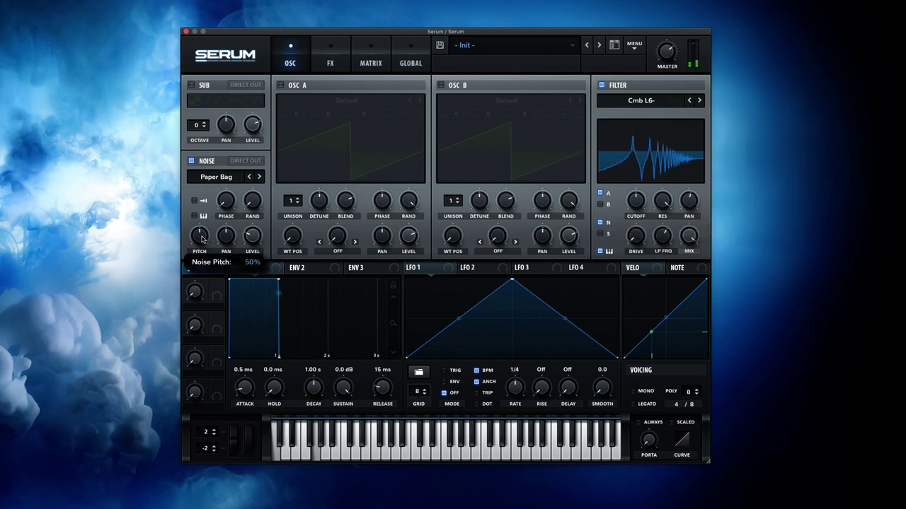
{"action": "mouse_move", "coordinate": [201, 230]}
{"action": "left_mouse_down"}
{"action": "mouse_move", "coordinate": [201, 206]}
{"action": "mouse_move", "coordinate": [200, 242]}
{"action": "left_mouse_up"}
{"action": "left_click_drag", "start_coordinate": [201, 256], "coordinate": [248, 354]}
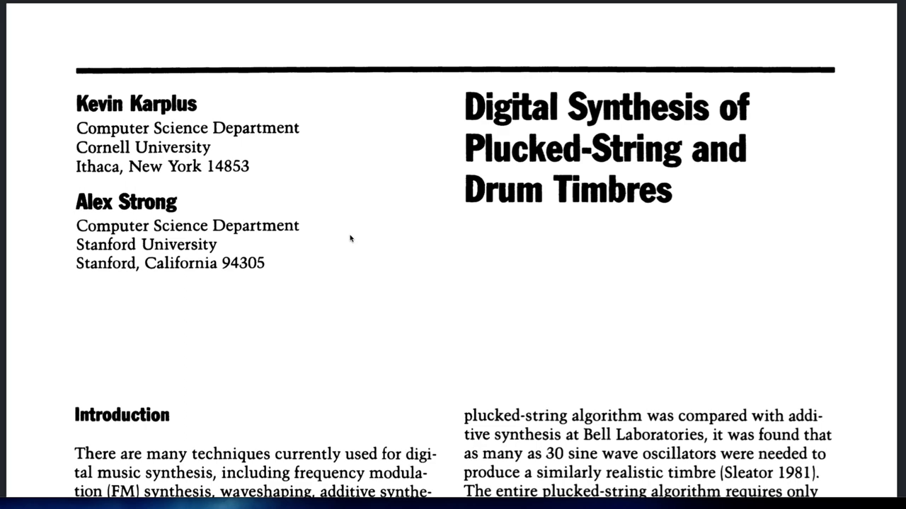
- Scroll down through the Introduction of the plucked-string and drum timbres paper
{"action": "scroll", "coordinate": [351, 239], "scroll_direction": "down", "scroll_amount": 3}
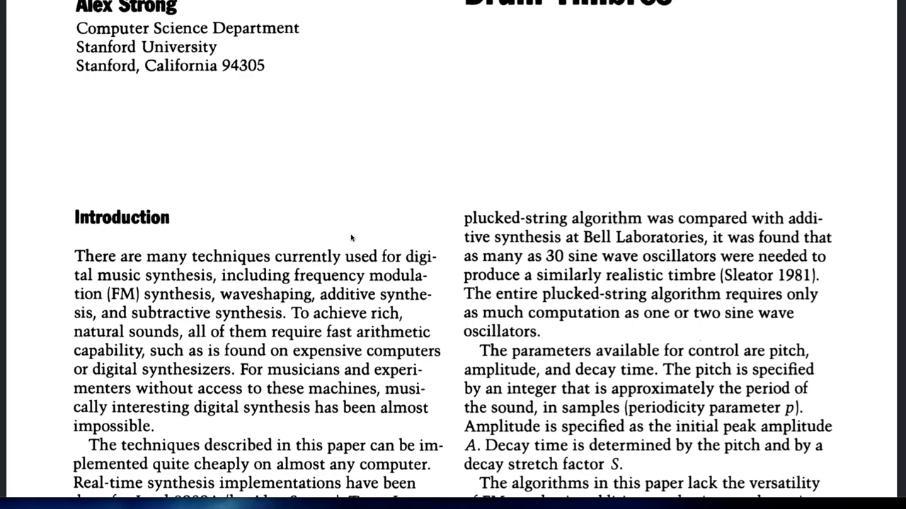
{"action": "scroll", "coordinate": [358, 242], "scroll_direction": "down", "scroll_amount": 1}
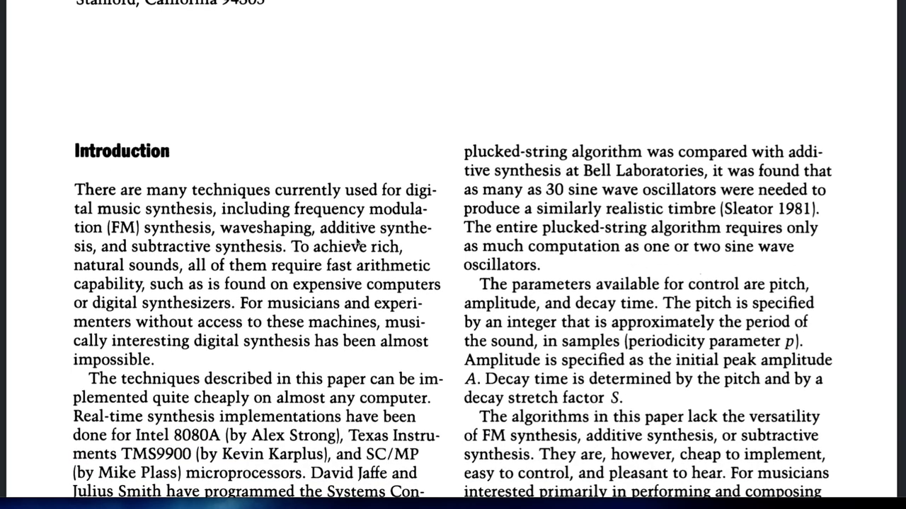
{"action": "scroll", "coordinate": [358, 244], "scroll_direction": "down", "scroll_amount": 2}
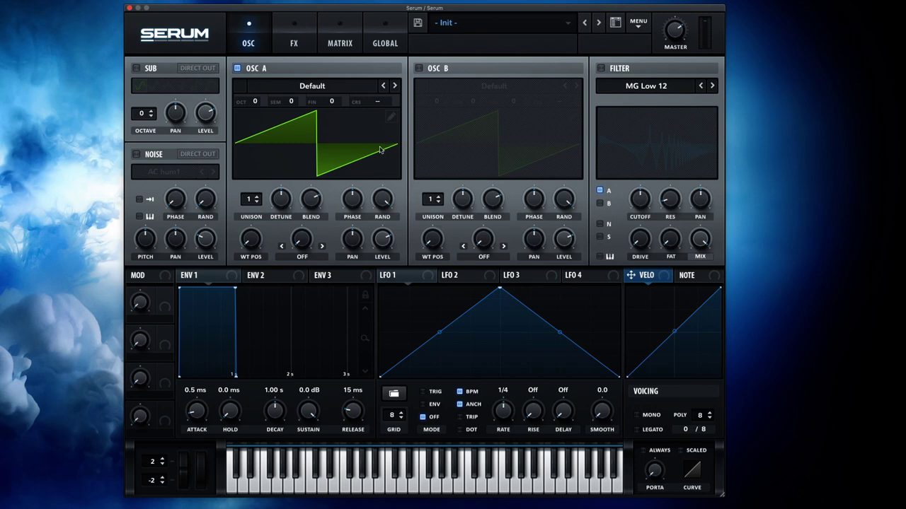
- Replace oscillator A with key-tracked XF_KikAtk_23 noise and show the effects rack
{"action": "left_click", "coordinate": [237, 68]}
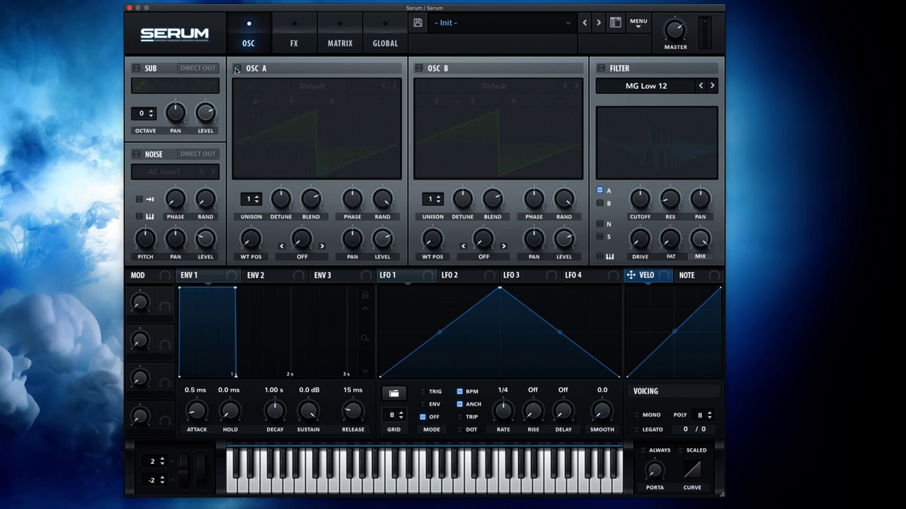
{"action": "left_click", "coordinate": [136, 154]}
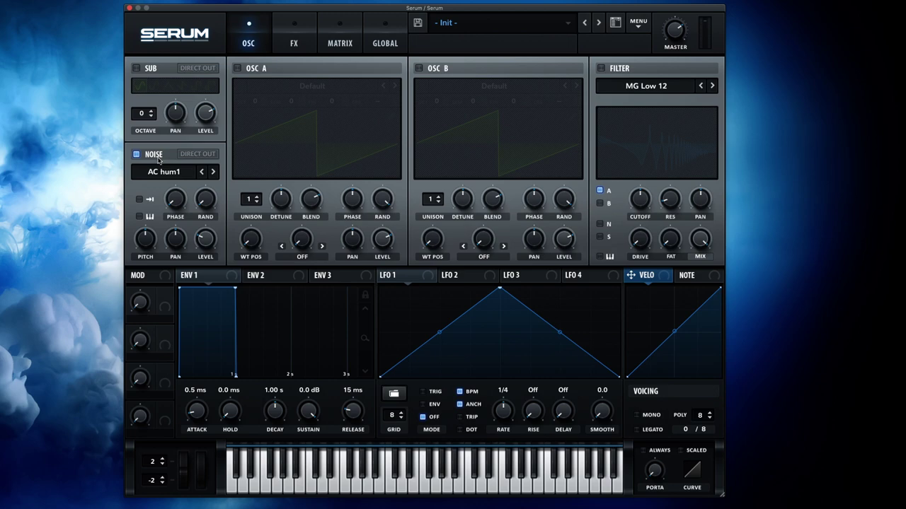
{"action": "left_click", "coordinate": [169, 177]}
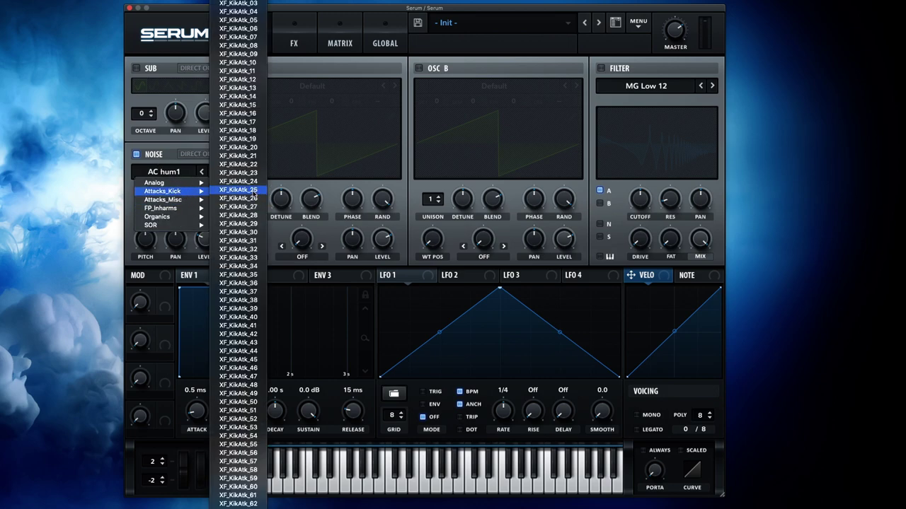
{"action": "left_click", "coordinate": [45, 229]}
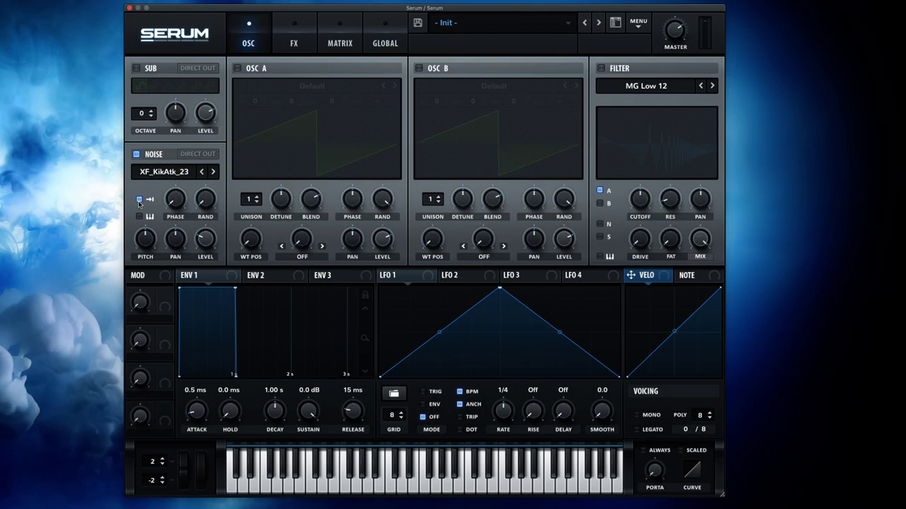
{"action": "left_click", "coordinate": [140, 200]}
{"action": "left_click", "coordinate": [297, 43]}
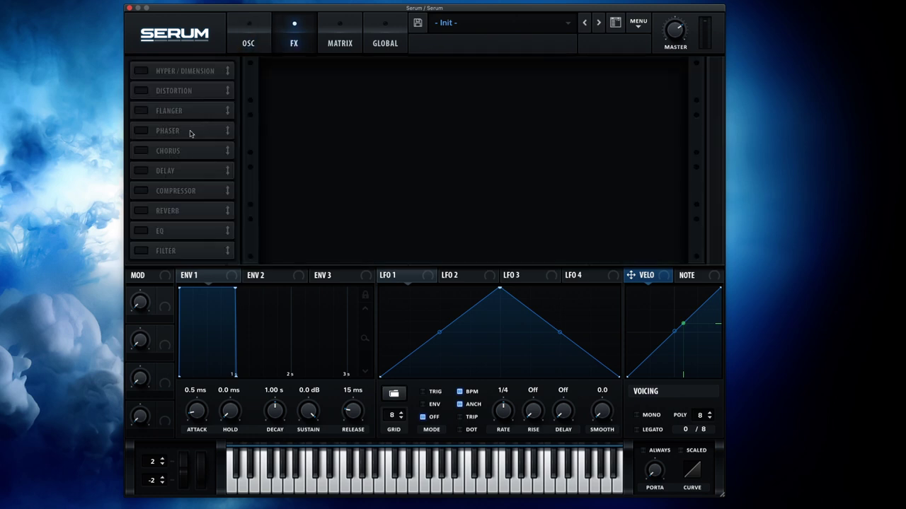
- Enable the Delay with 100% feedback and reshape its filter band
{"action": "left_click", "coordinate": [141, 171]}
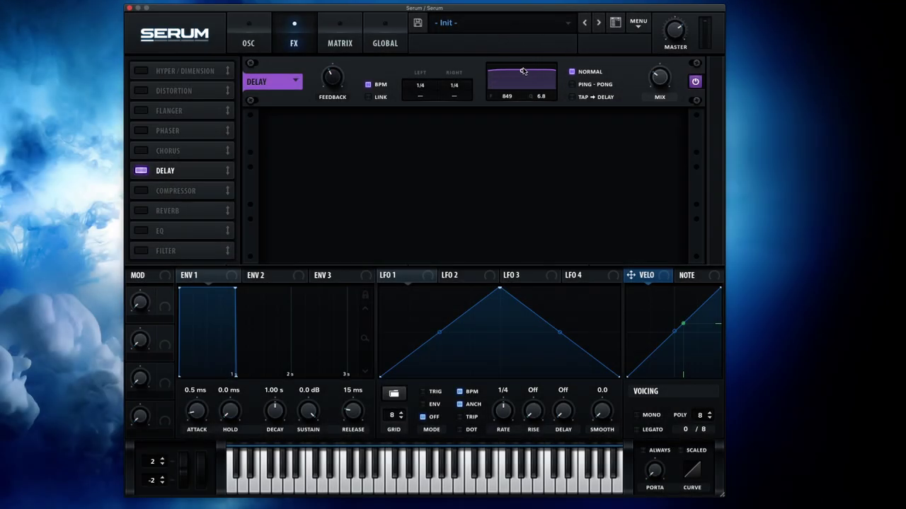
{"action": "mouse_move", "coordinate": [522, 71]}
{"action": "left_mouse_down"}
{"action": "mouse_move", "coordinate": [532, 80]}
{"action": "mouse_move", "coordinate": [517, 81]}
{"action": "left_mouse_up"}
{"action": "mouse_move", "coordinate": [518, 81]}
{"action": "left_mouse_down"}
{"action": "mouse_move", "coordinate": [545, 89]}
{"action": "mouse_move", "coordinate": [515, 72]}
{"action": "mouse_move", "coordinate": [478, 85]}
{"action": "mouse_move", "coordinate": [523, 86]}
{"action": "left_mouse_up"}
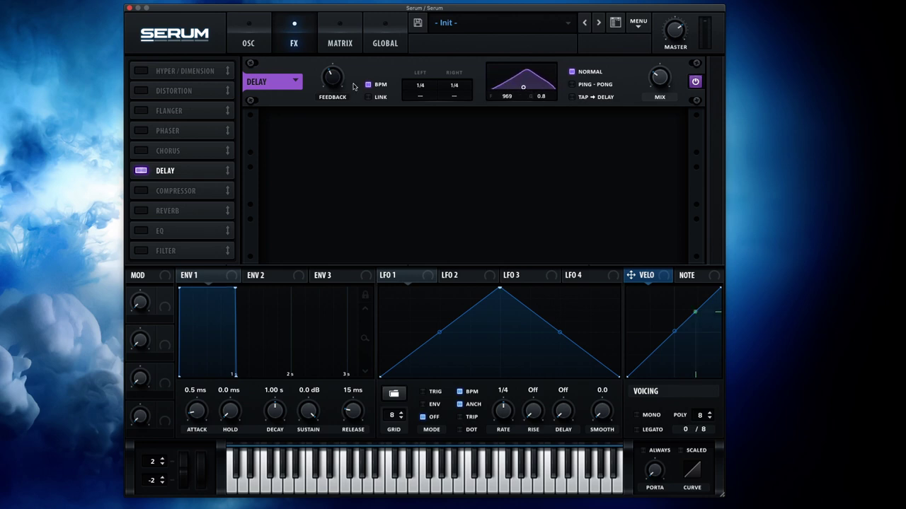
{"action": "left_click_drag", "start_coordinate": [343, 85], "coordinate": [344, 25]}
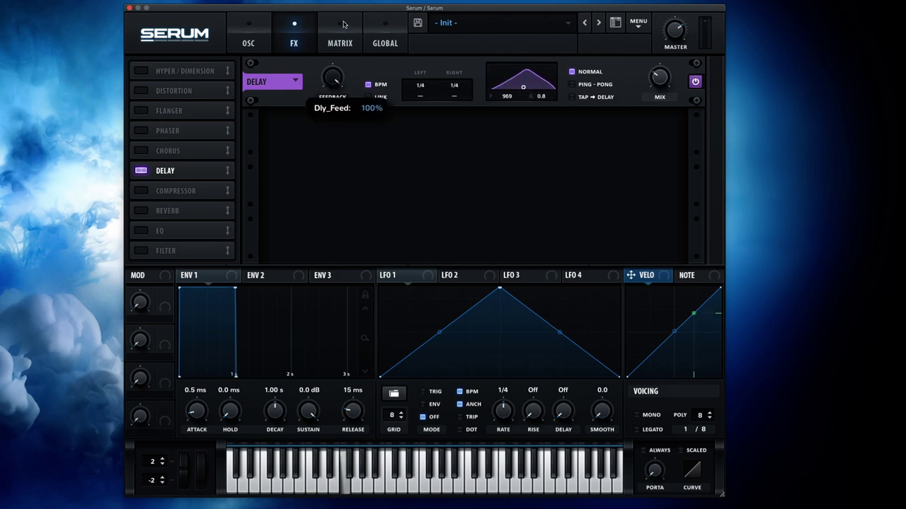
{"action": "left_click_drag", "start_coordinate": [524, 86], "coordinate": [494, 83]}
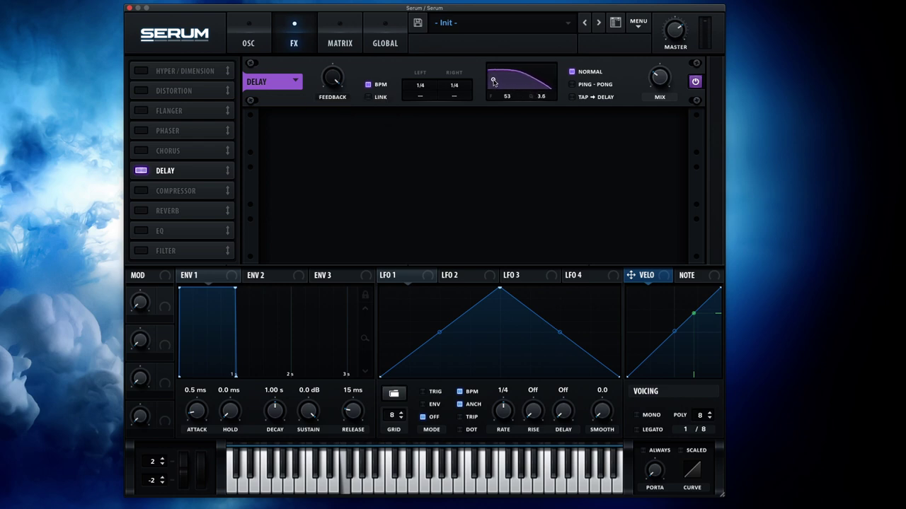
- Unsync and link the delay times at 7.84 ms, raise the mix, and set filter 228, Q 2.2
{"action": "left_click", "coordinate": [368, 85]}
{"action": "left_click", "coordinate": [368, 97]}
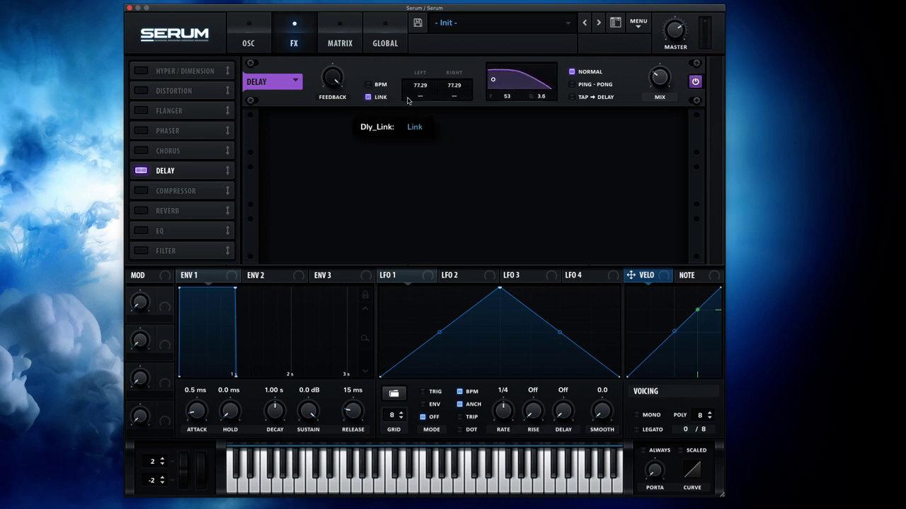
{"action": "left_click_drag", "start_coordinate": [659, 79], "coordinate": [664, 30]}
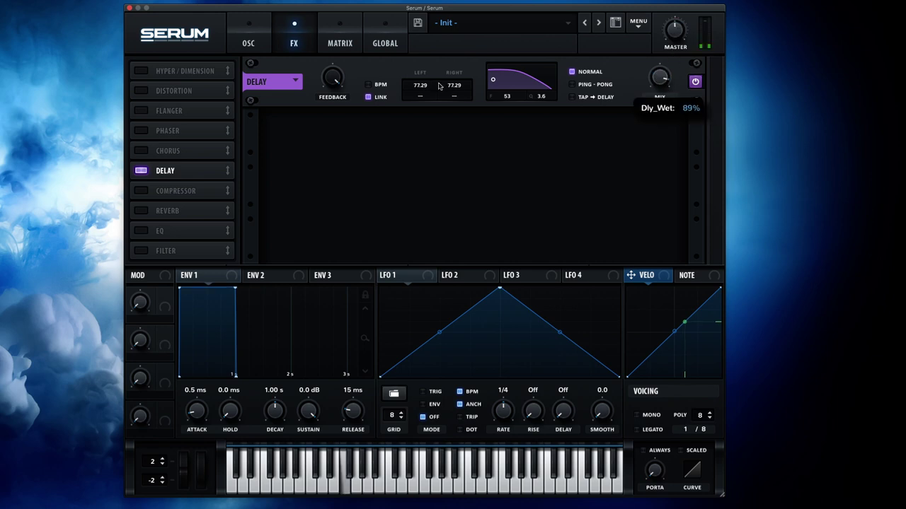
{"action": "left_click_drag", "start_coordinate": [419, 86], "coordinate": [430, 148]}
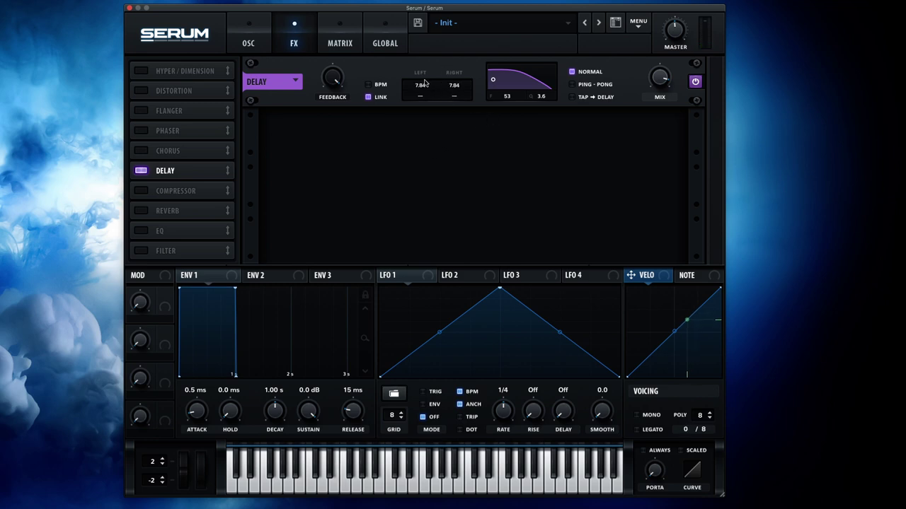
{"action": "mouse_move", "coordinate": [493, 81]}
{"action": "left_mouse_down"}
{"action": "mouse_move", "coordinate": [537, 87]}
{"action": "mouse_move", "coordinate": [508, 85]}
{"action": "left_mouse_up"}
{"action": "left_click_drag", "start_coordinate": [508, 88], "coordinate": [508, 83]}
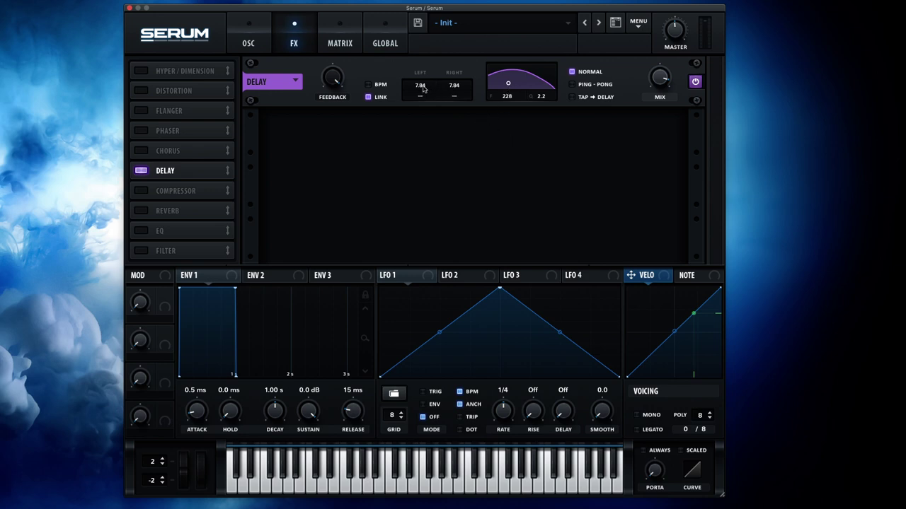
- Lengthen the linked delay time from 7.84 ms
{"action": "mouse_move", "coordinate": [423, 88]}
{"action": "left_mouse_down"}
{"action": "mouse_move", "coordinate": [434, 92]}
{"action": "mouse_move", "coordinate": [427, 85]}
{"action": "left_mouse_up"}
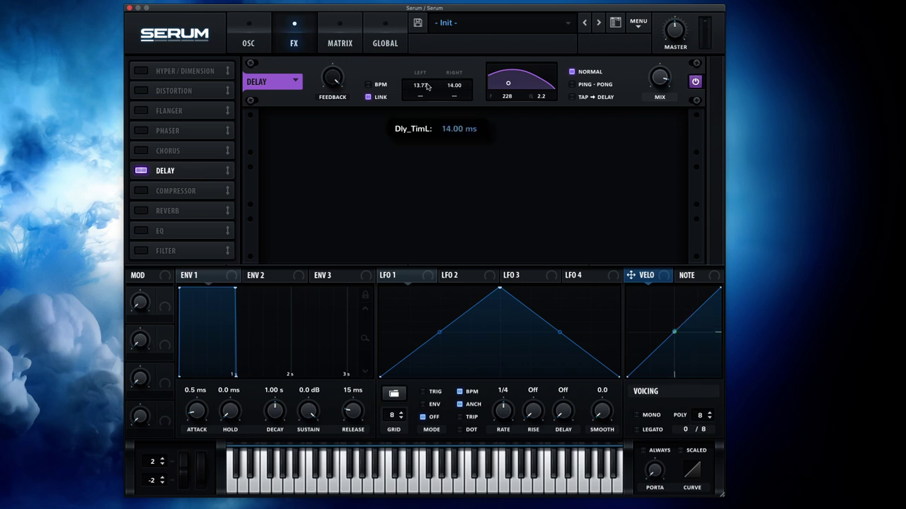
{"action": "scroll", "coordinate": [427, 85], "scroll_direction": "down", "scroll_amount": 2}
{"action": "scroll", "coordinate": [427, 86], "scroll_direction": "up", "scroll_amount": 5}
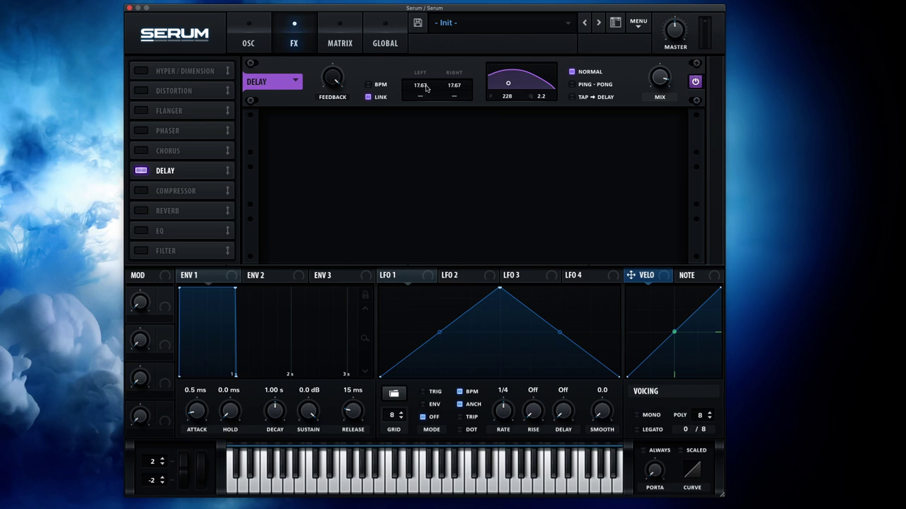
{"action": "scroll", "coordinate": [426, 85], "scroll_direction": "up", "scroll_amount": 5}
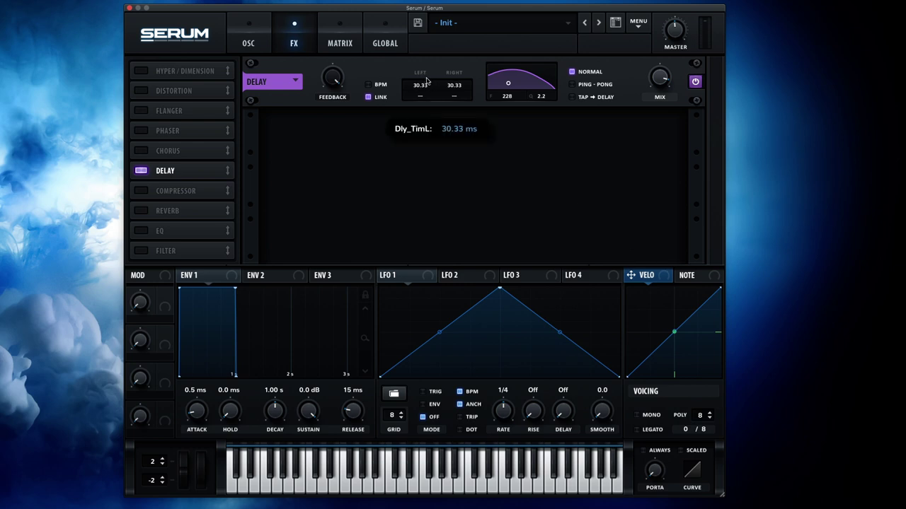
- Modulate the left delay time from NOTE by about -47, then switch the delay off
{"action": "left_click_drag", "start_coordinate": [690, 276], "coordinate": [429, 85]}
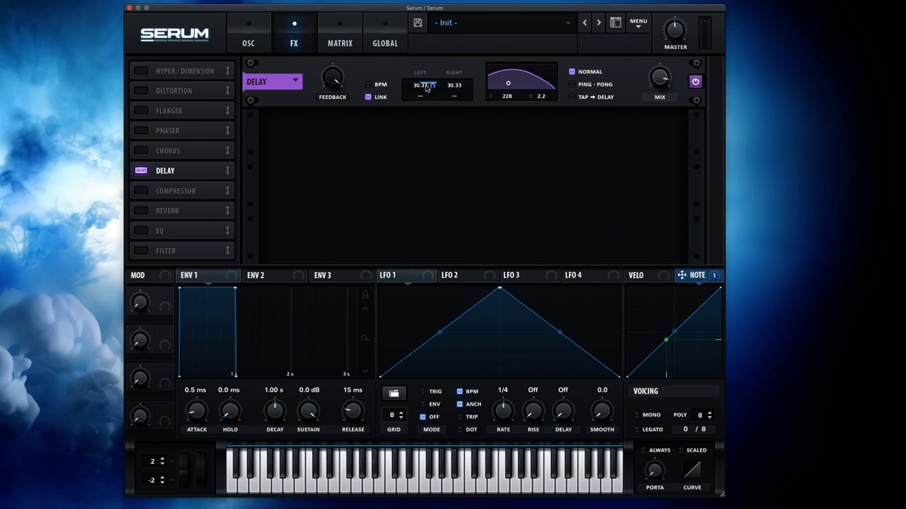
{"action": "left_click_drag", "start_coordinate": [439, 124], "coordinate": [439, 166]}
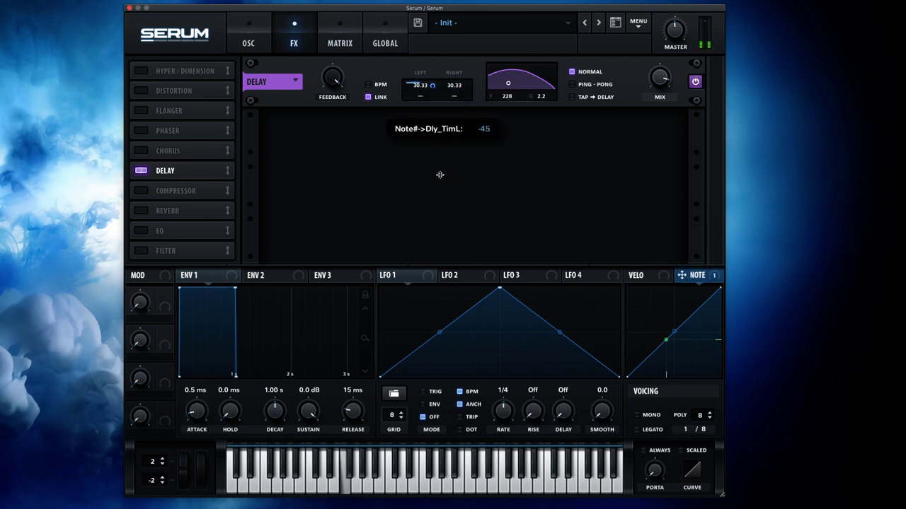
{"action": "left_click_drag", "start_coordinate": [439, 175], "coordinate": [442, 174]}
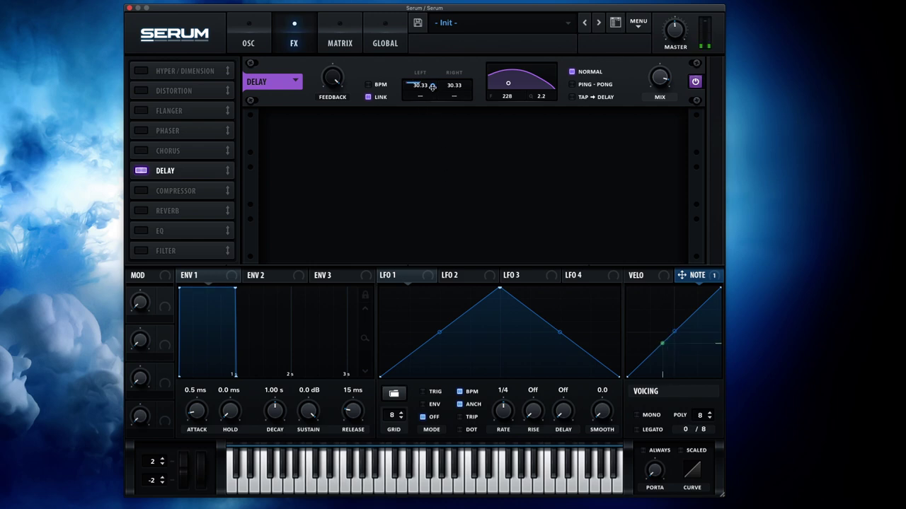
{"action": "mouse_move", "coordinate": [430, 86]}
{"action": "left_click", "coordinate": [141, 171]}
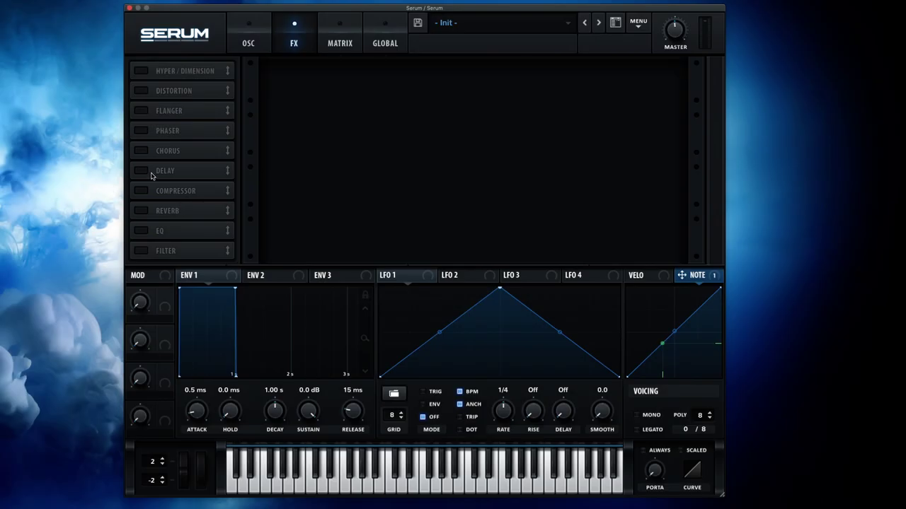
- Enable the filter and set its type to the Flanges Cmb L6+ comb
{"action": "left_click", "coordinate": [263, 48]}
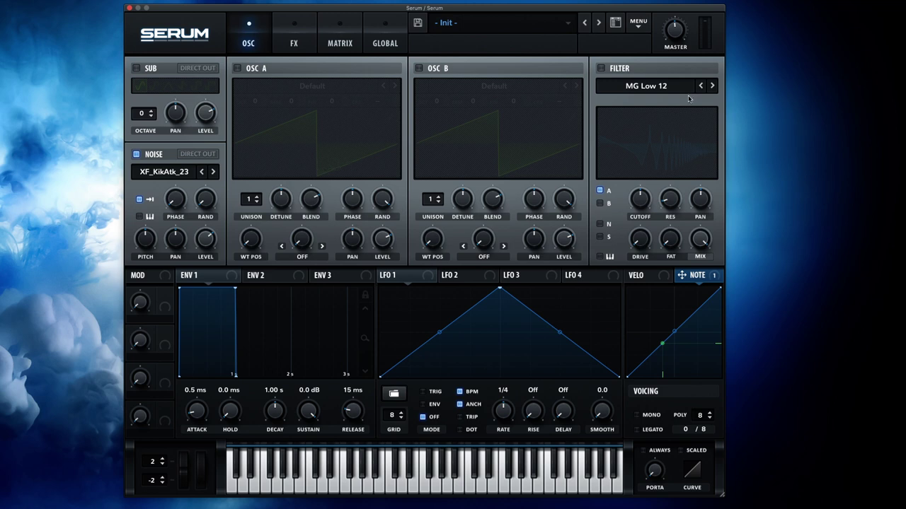
{"action": "left_click", "coordinate": [601, 68]}
{"action": "left_click", "coordinate": [635, 86]}
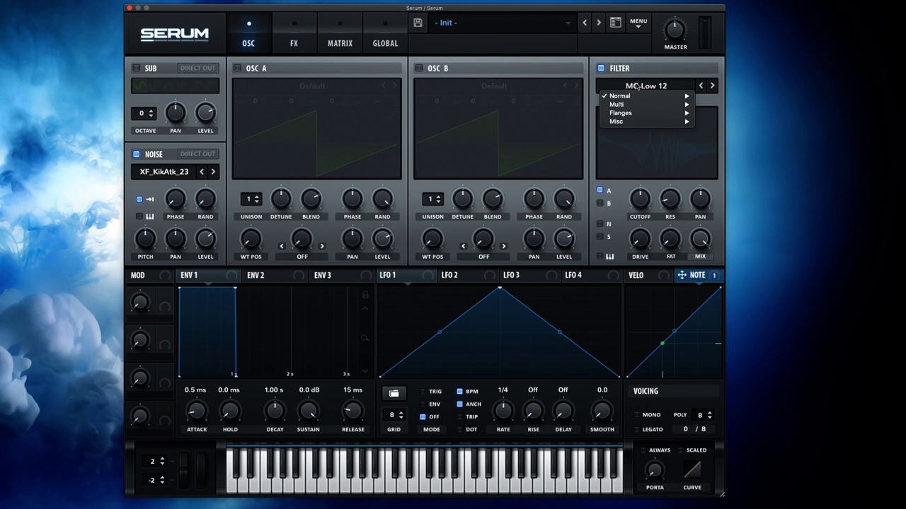
{"action": "mouse_move", "coordinate": [665, 113]}
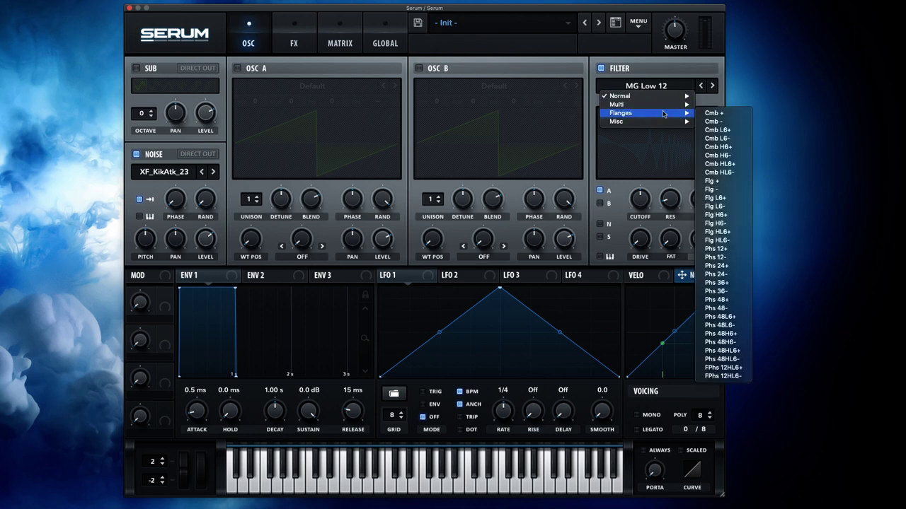
{"action": "left_click", "coordinate": [732, 134]}
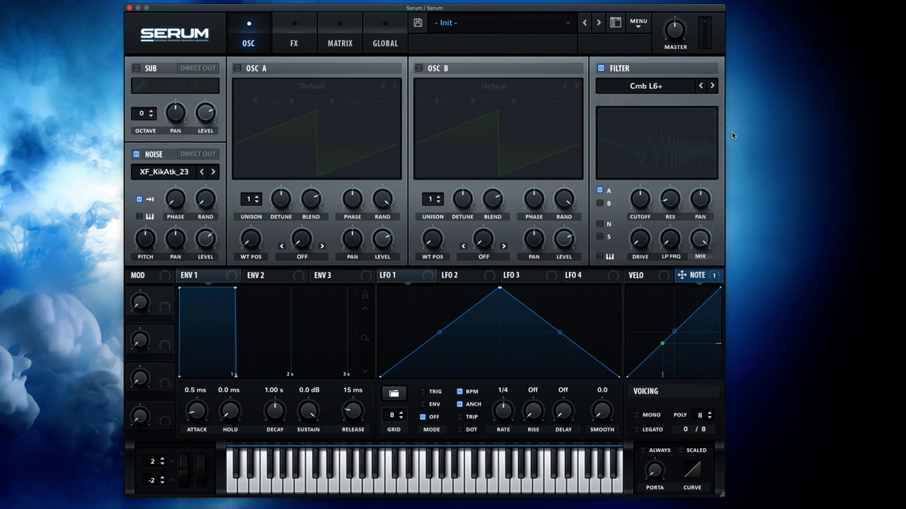
- Route the noise instead of oscillator A into the comb filter and raise resonance to 99%
{"action": "left_click", "coordinate": [600, 190]}
{"action": "left_click", "coordinate": [600, 224]}
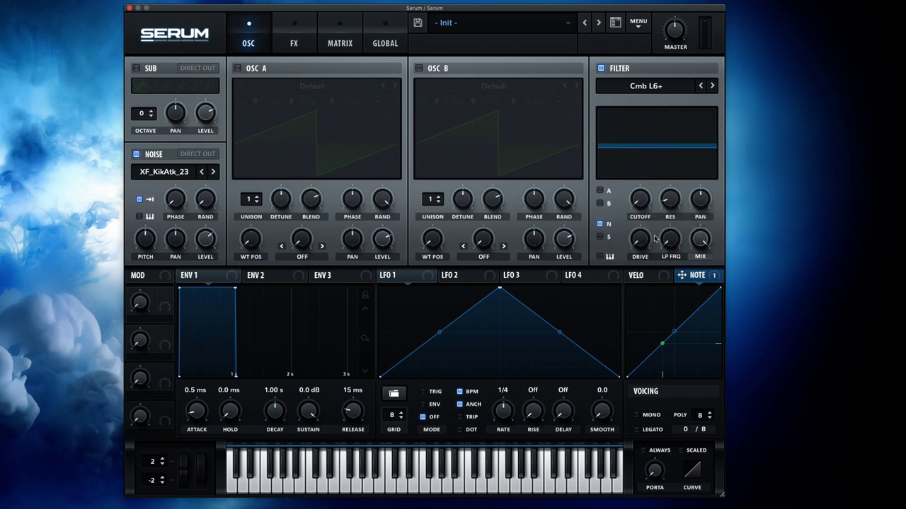
{"action": "mouse_move", "coordinate": [642, 204]}
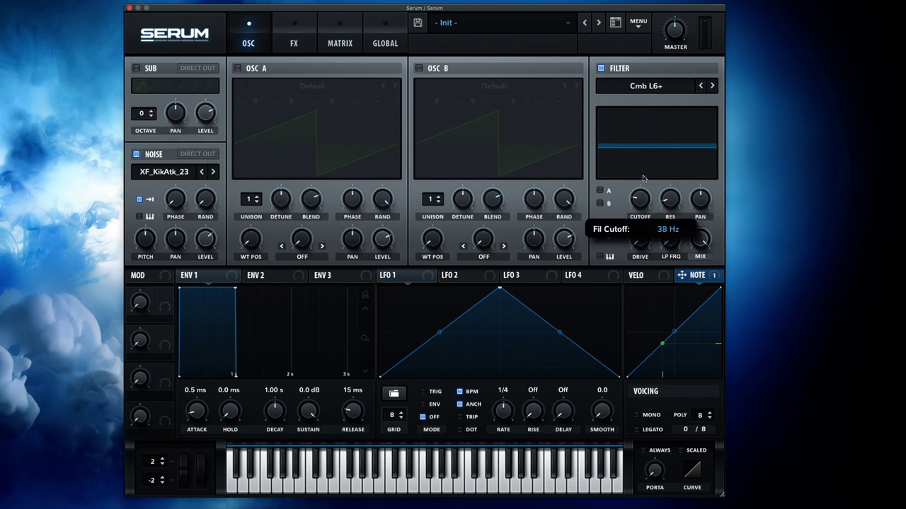
{"action": "left_click_drag", "start_coordinate": [669, 202], "coordinate": [676, 173]}
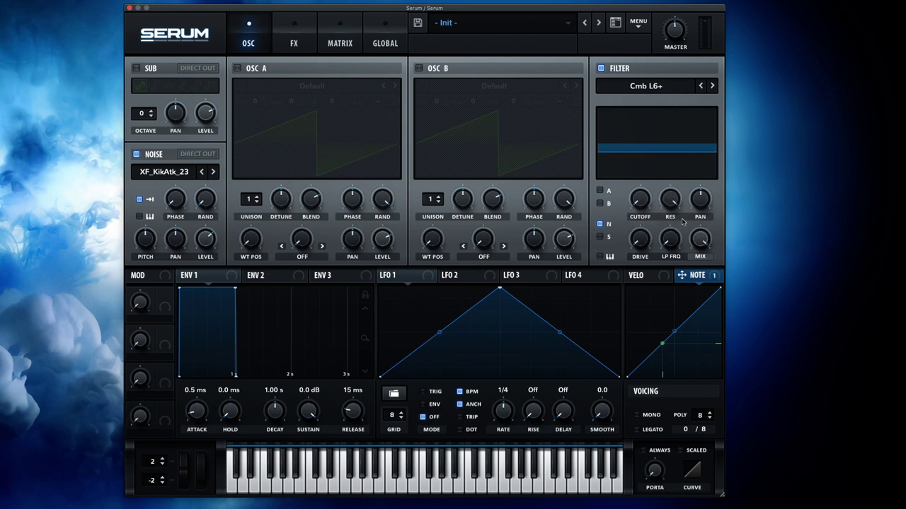
- Turn the delay effect back on with feedback at 100%
{"action": "left_click", "coordinate": [291, 48]}
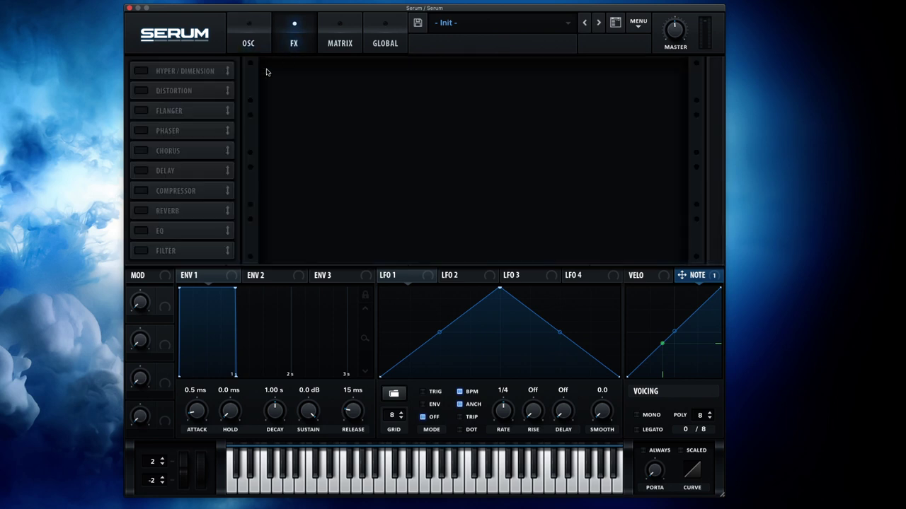
{"action": "left_click", "coordinate": [141, 170]}
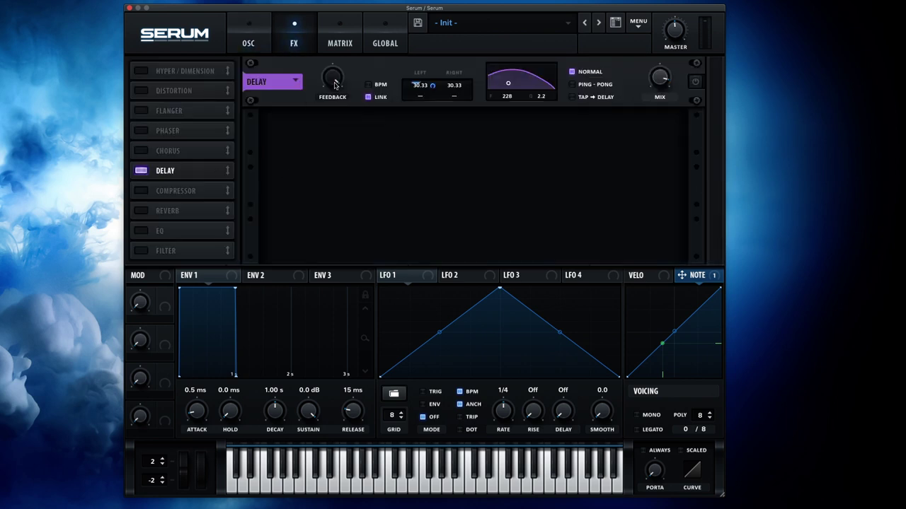
{"action": "left_click_drag", "start_coordinate": [335, 84], "coordinate": [335, 76]}
- Lower the comb filter cutoff to 8 Hz and set LP FRQ to 64%
{"action": "left_click", "coordinate": [249, 46]}
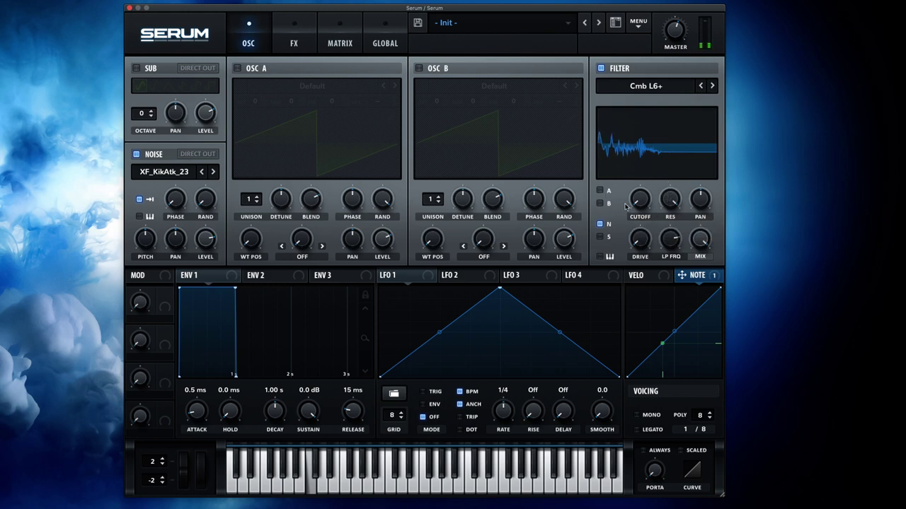
{"action": "mouse_move", "coordinate": [644, 207]}
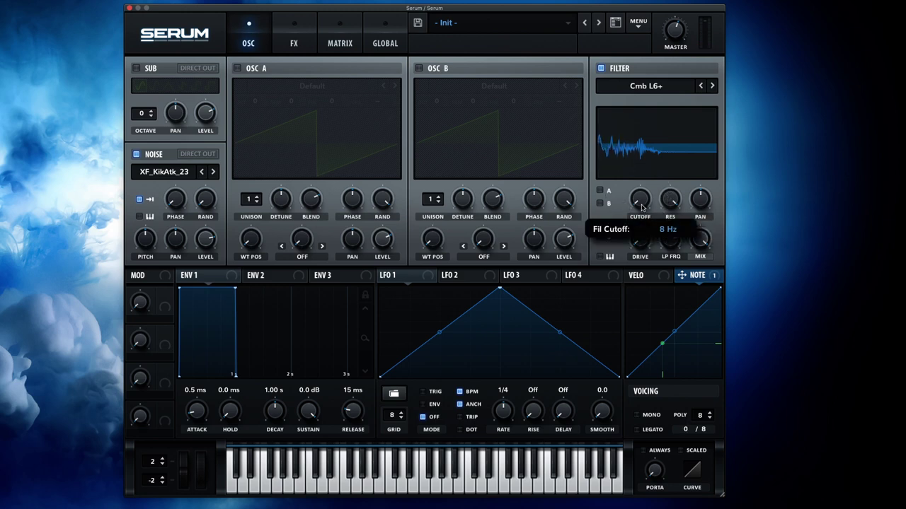
{"action": "left_click_drag", "start_coordinate": [640, 180], "coordinate": [638, 153]}
{"action": "mouse_move", "coordinate": [674, 268]}
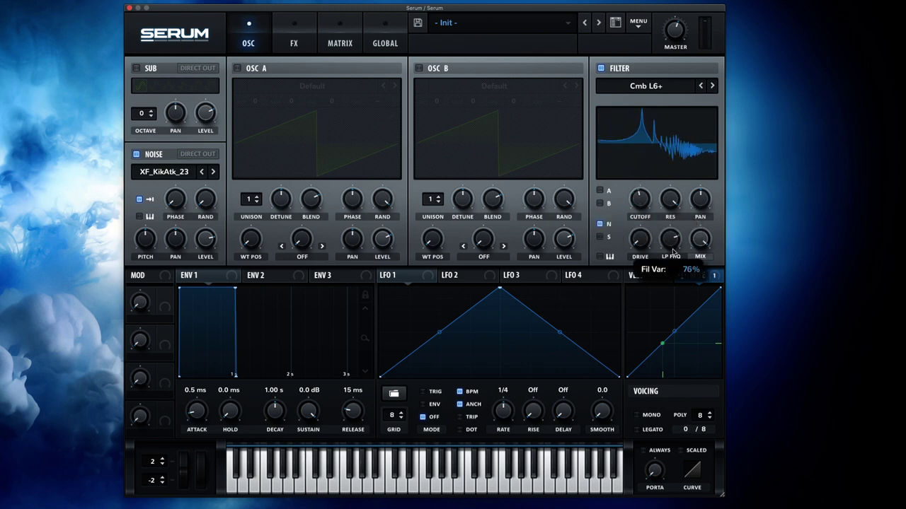
{"action": "scroll", "coordinate": [675, 268], "scroll_direction": "up", "scroll_amount": 2}
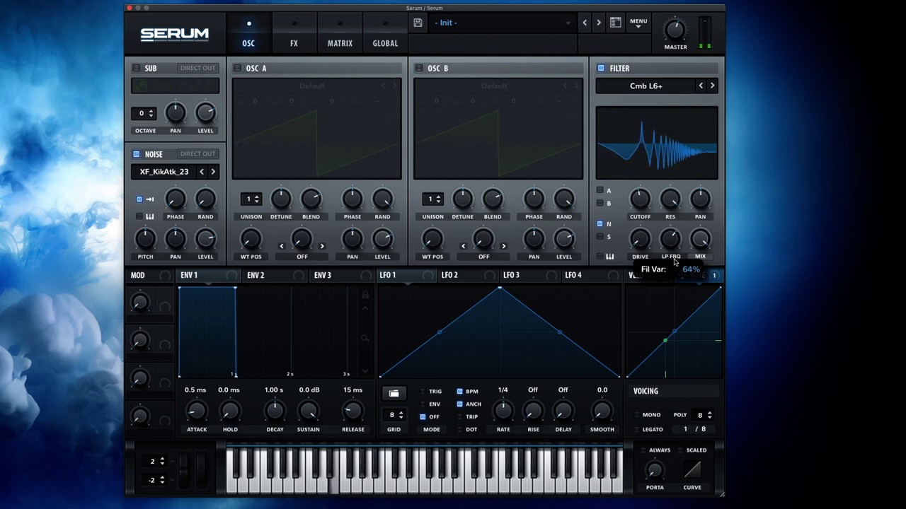
- Compare the sound with delay on and off, leave it off, and enable filter keytracking
{"action": "left_click", "coordinate": [307, 40]}
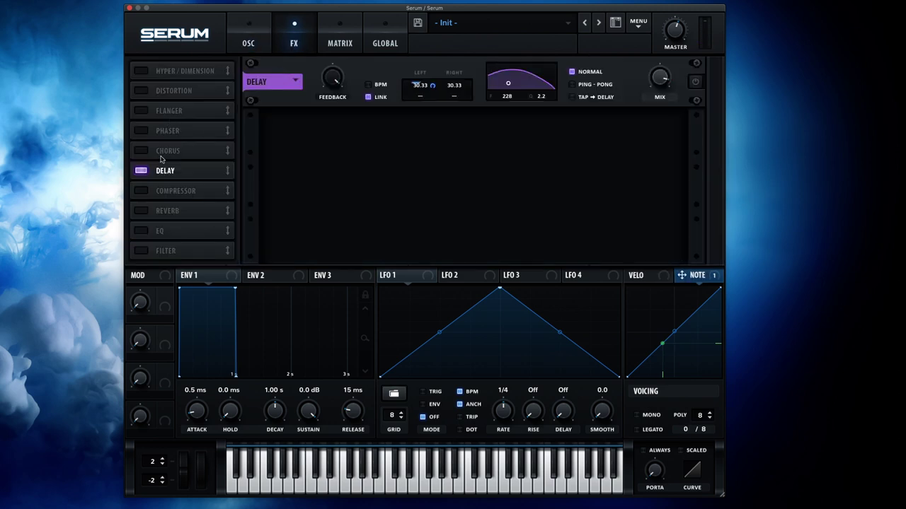
{"action": "left_click", "coordinate": [142, 170]}
{"action": "left_click", "coordinate": [232, 45]}
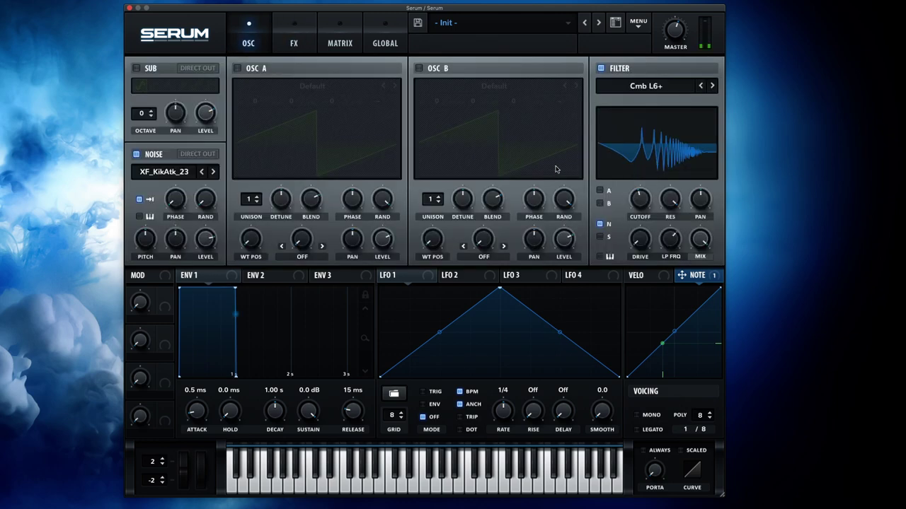
{"action": "left_click", "coordinate": [282, 27]}
{"action": "left_click", "coordinate": [142, 173]}
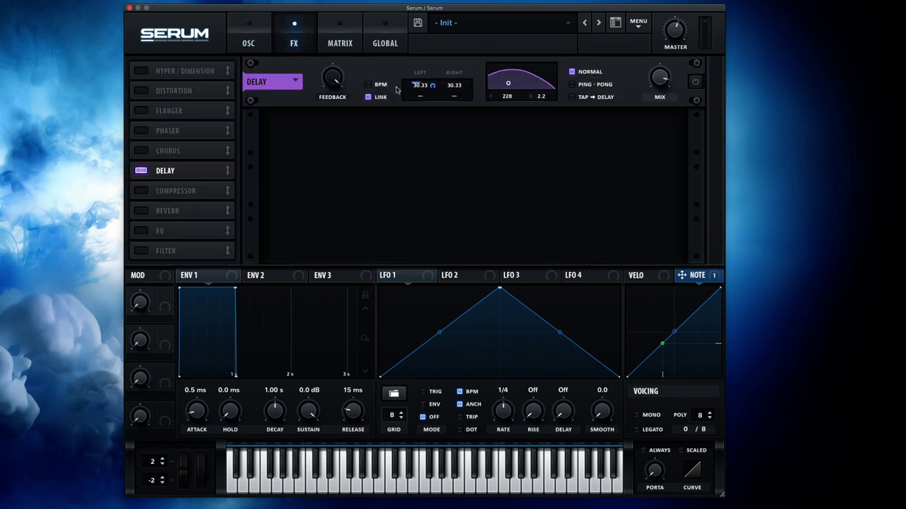
{"action": "left_click", "coordinate": [145, 175]}
{"action": "left_click", "coordinate": [244, 47]}
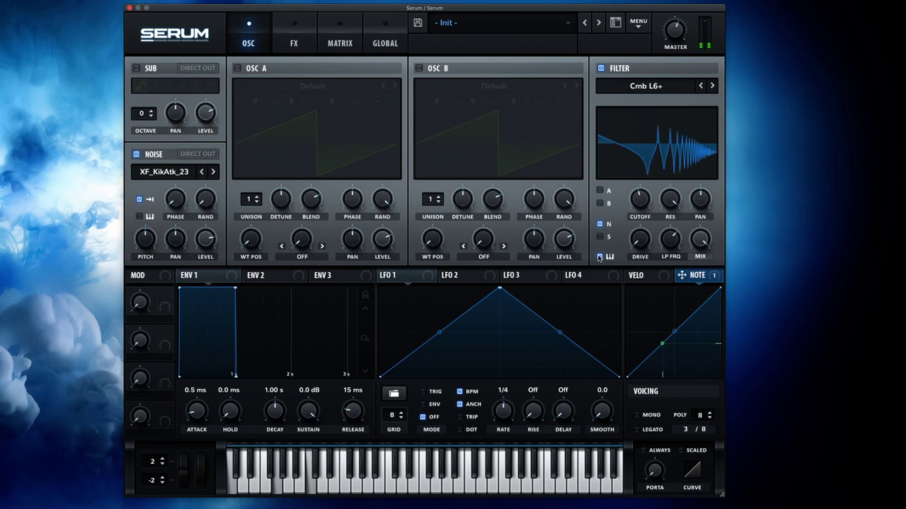
{"action": "left_click", "coordinate": [599, 256]}
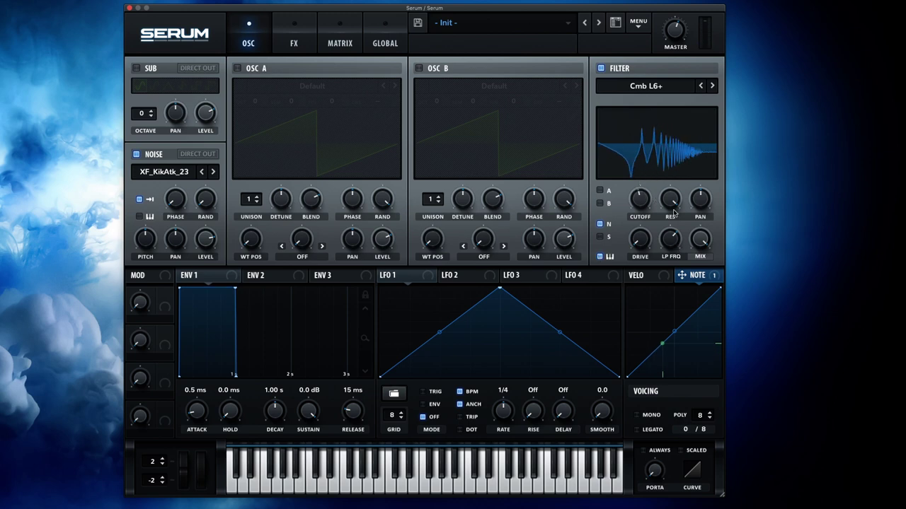
- Ease the comb filter's LP frequency to about 56% and switch to the neighbouring Cmb L6- type
{"action": "mouse_move", "coordinate": [674, 248]}
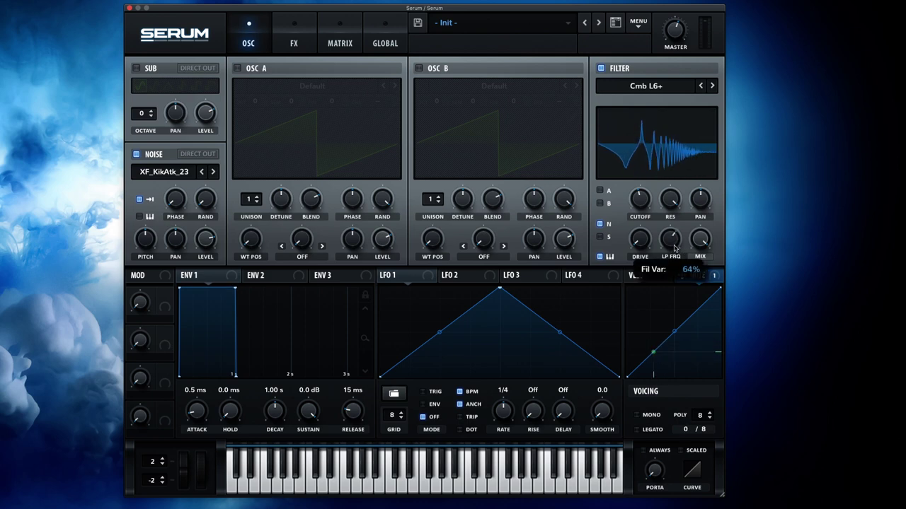
{"action": "mouse_move", "coordinate": [674, 248]}
{"action": "left_mouse_down"}
{"action": "mouse_move", "coordinate": [674, 260]}
{"action": "mouse_move", "coordinate": [673, 252]}
{"action": "left_mouse_up"}
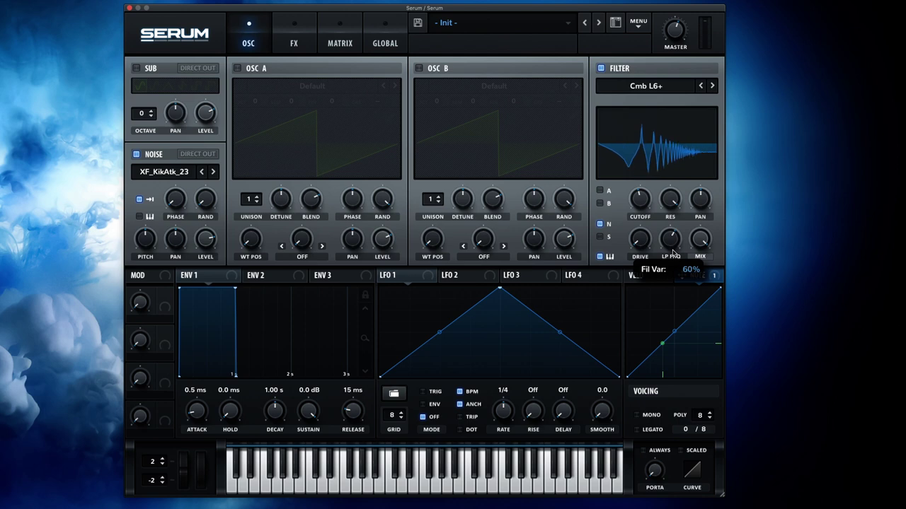
{"action": "mouse_move", "coordinate": [702, 206]}
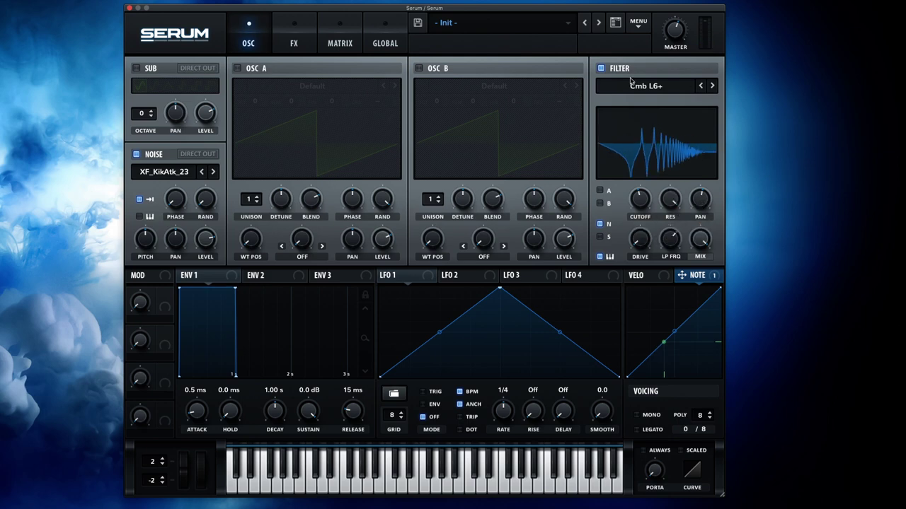
{"action": "left_click", "coordinate": [712, 86]}
{"action": "left_click", "coordinate": [700, 86]}
{"action": "left_click", "coordinate": [712, 87]}
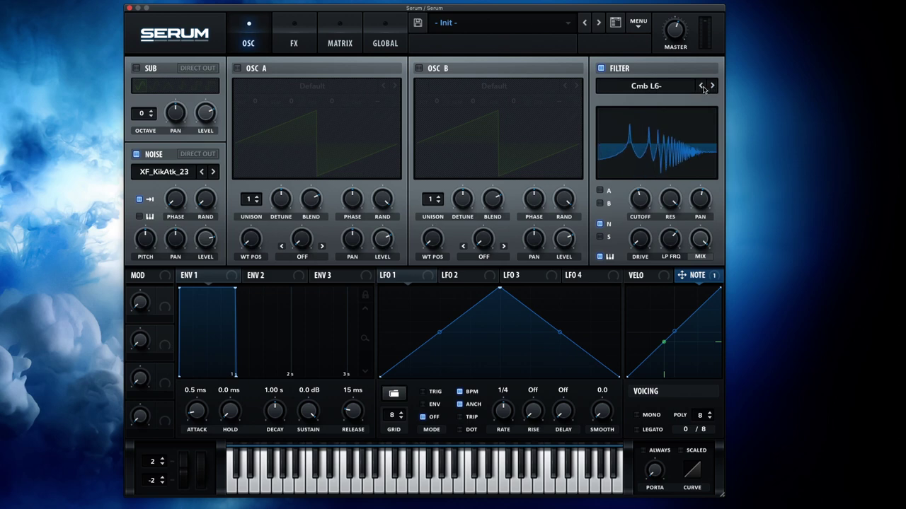
{"action": "left_click", "coordinate": [701, 86]}
{"action": "left_click", "coordinate": [712, 86]}
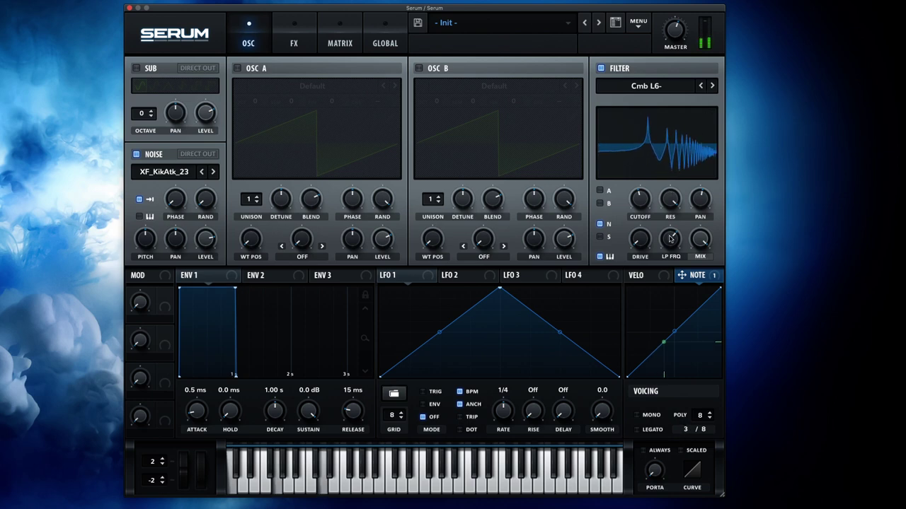
{"action": "mouse_move", "coordinate": [672, 248]}
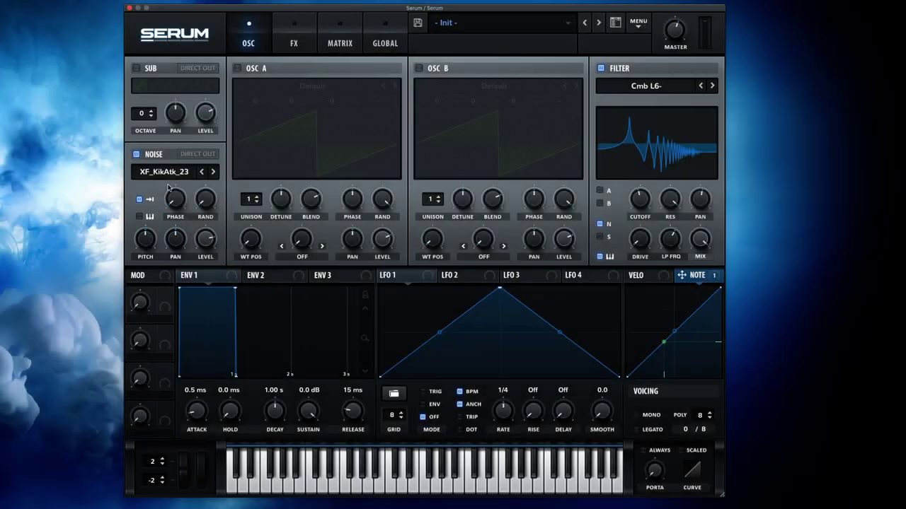
- Replace the kick-attack noise with the looping SOR FX 5 sample, one-shot off
{"action": "left_click", "coordinate": [213, 173]}
{"action": "left_click", "coordinate": [140, 200]}
{"action": "left_click", "coordinate": [146, 175]}
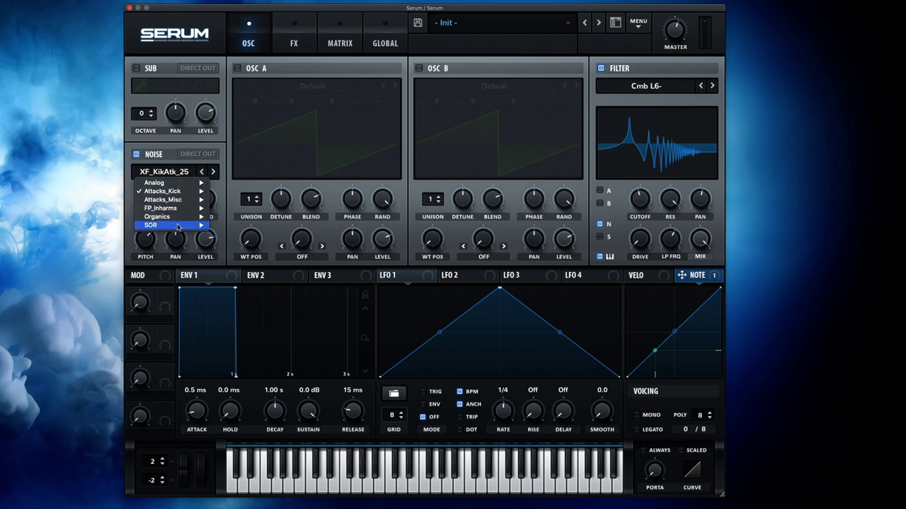
{"action": "mouse_move", "coordinate": [176, 225]}
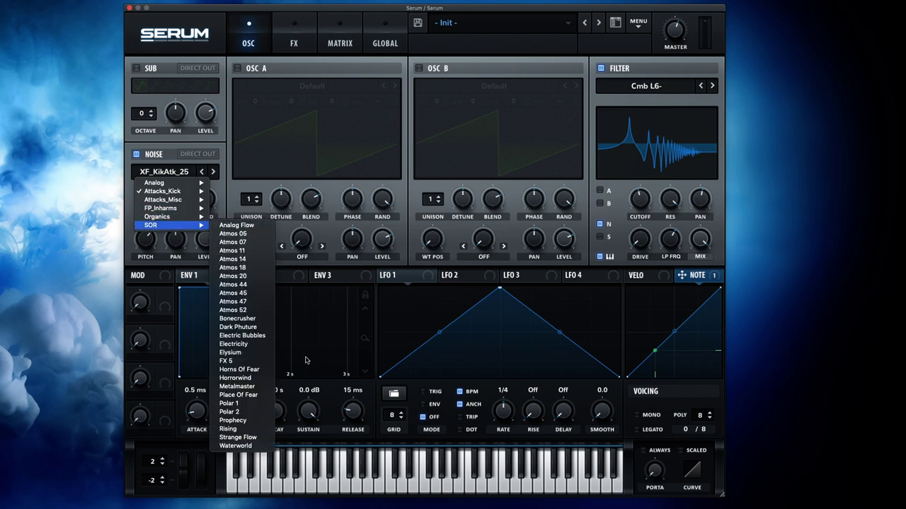
{"action": "left_click", "coordinate": [241, 363]}
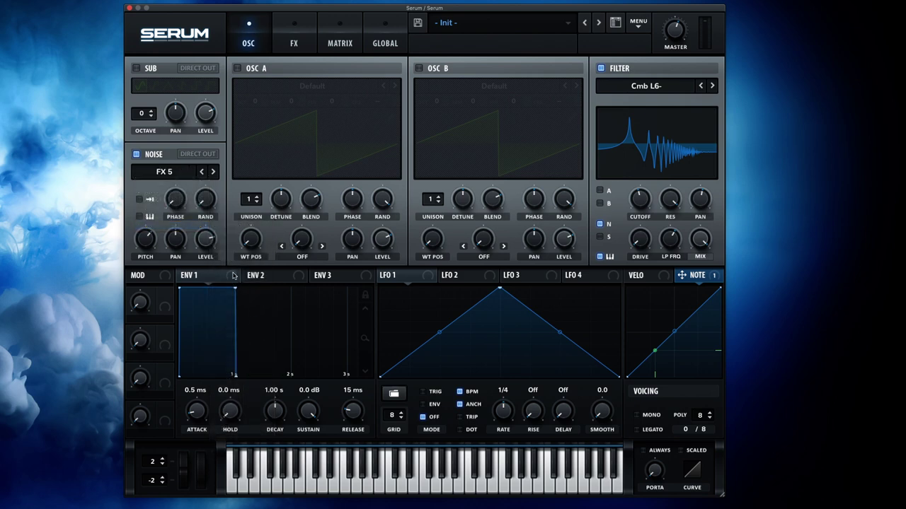
- Lower the noise pitch to about 51%, then fine-tune it a bit further
{"action": "mouse_move", "coordinate": [149, 246]}
{"action": "left_click_drag", "start_coordinate": [148, 245], "coordinate": [147, 261]}
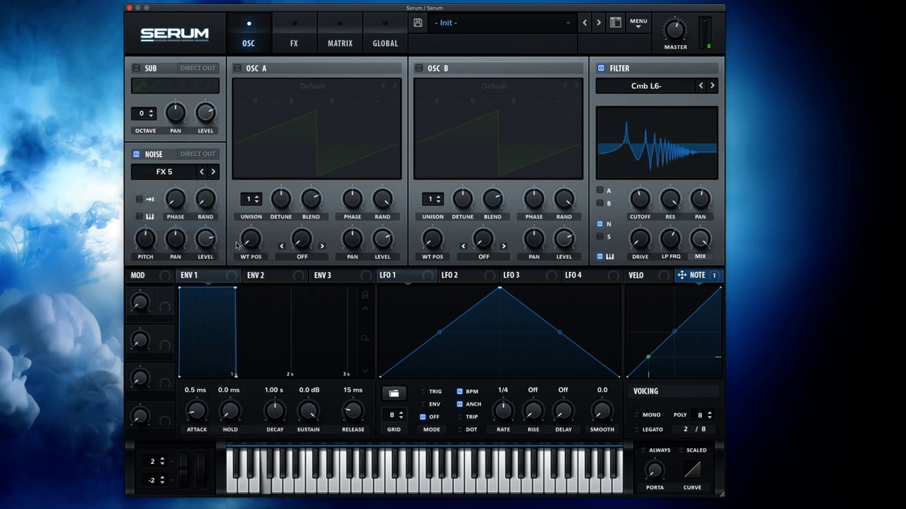
{"action": "mouse_move", "coordinate": [209, 259]}
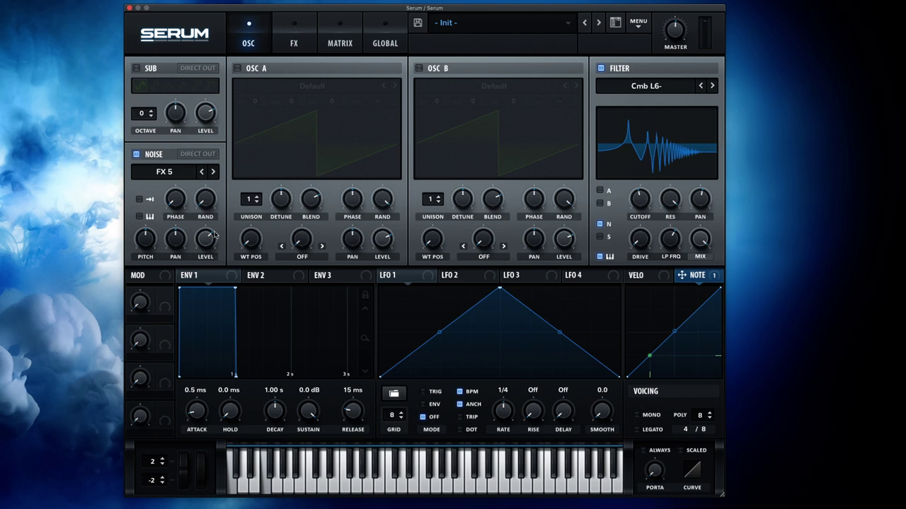
{"action": "mouse_move", "coordinate": [146, 231]}
{"action": "left_click_drag", "start_coordinate": [147, 231], "coordinate": [149, 249]}
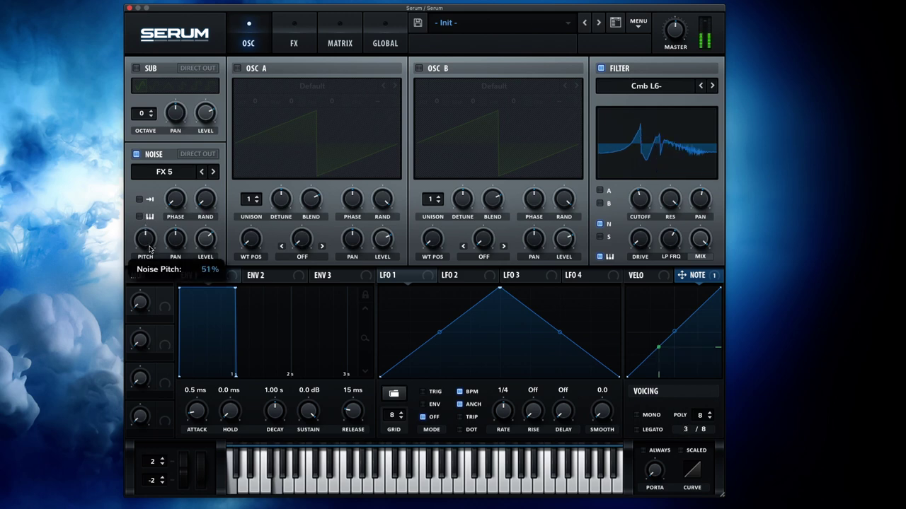
{"action": "mouse_move", "coordinate": [150, 249]}
{"action": "left_mouse_down"}
{"action": "mouse_move", "coordinate": [151, 259]}
{"action": "mouse_move", "coordinate": [148, 239]}
{"action": "left_mouse_up"}
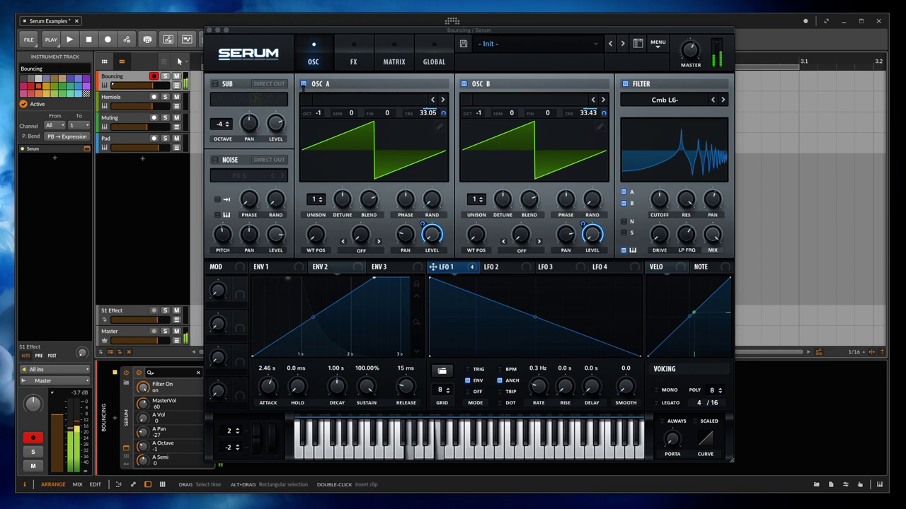
- On the Bouncing patch, check the Global page, then bypass and re-enable the Cmb L6- comb filter
{"action": "left_click", "coordinate": [431, 62]}
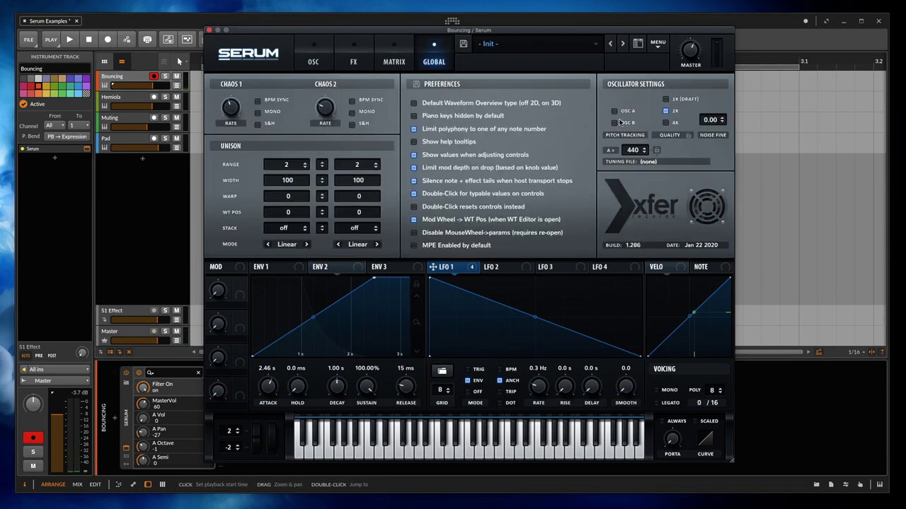
{"action": "left_click", "coordinate": [315, 63]}
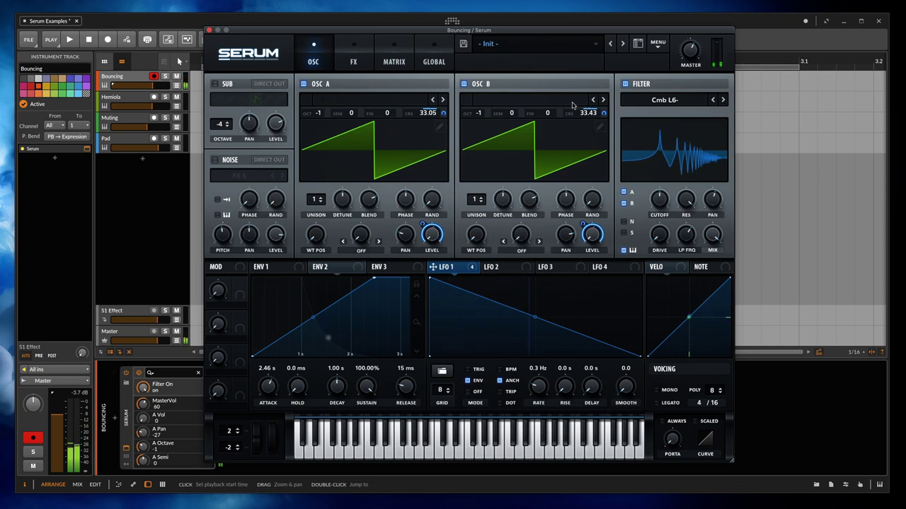
{"action": "left_click", "coordinate": [625, 84]}
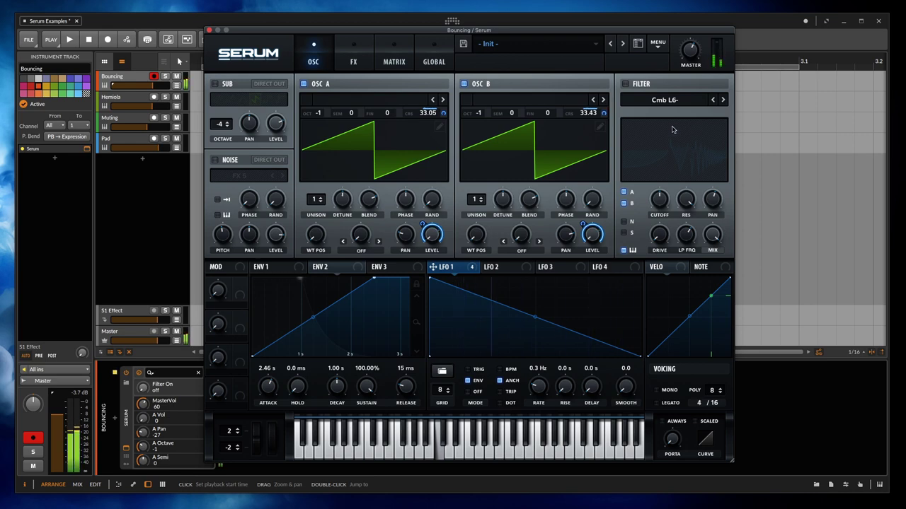
{"action": "left_click", "coordinate": [625, 84]}
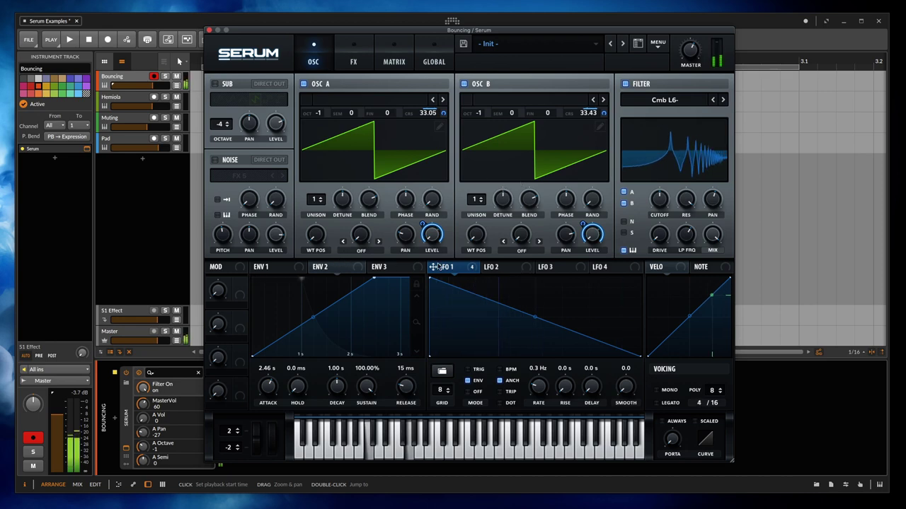
{"action": "left_click", "coordinate": [491, 268]}
{"action": "left_click", "coordinate": [446, 267]}
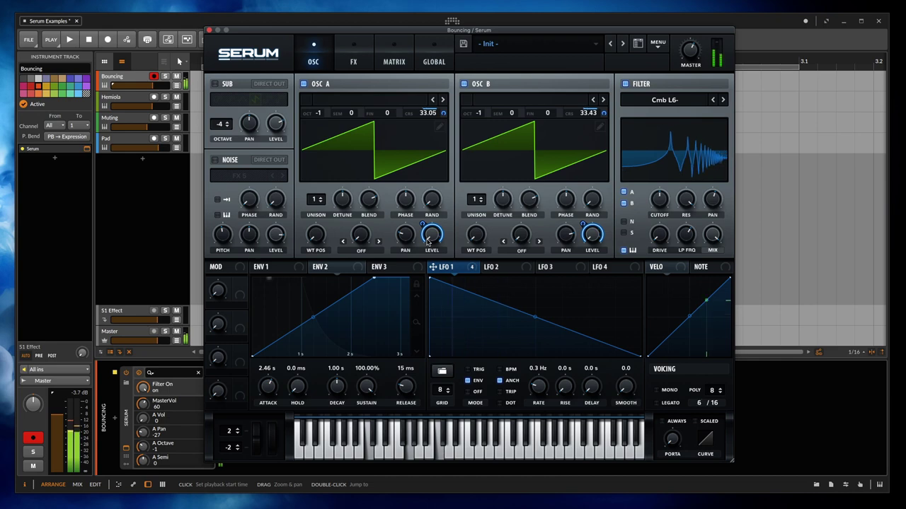
{"action": "left_click", "coordinate": [356, 63]}
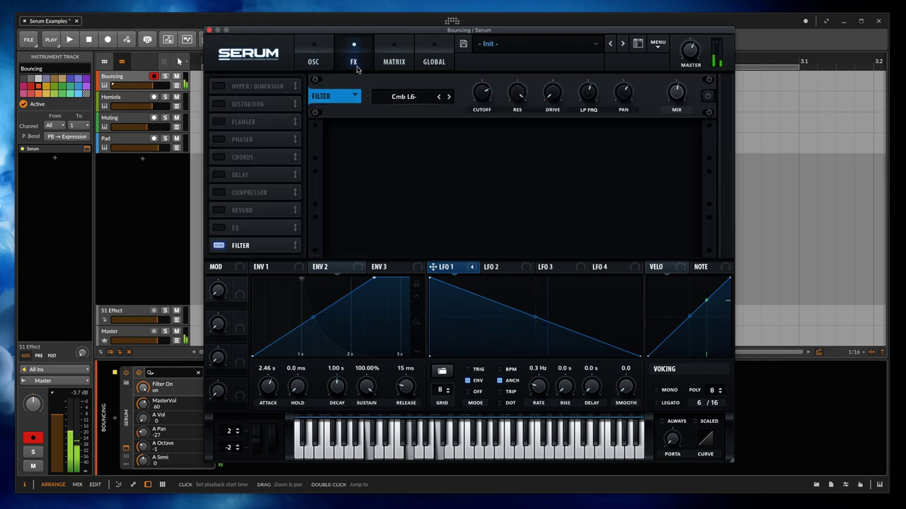
{"action": "left_click", "coordinate": [391, 64]}
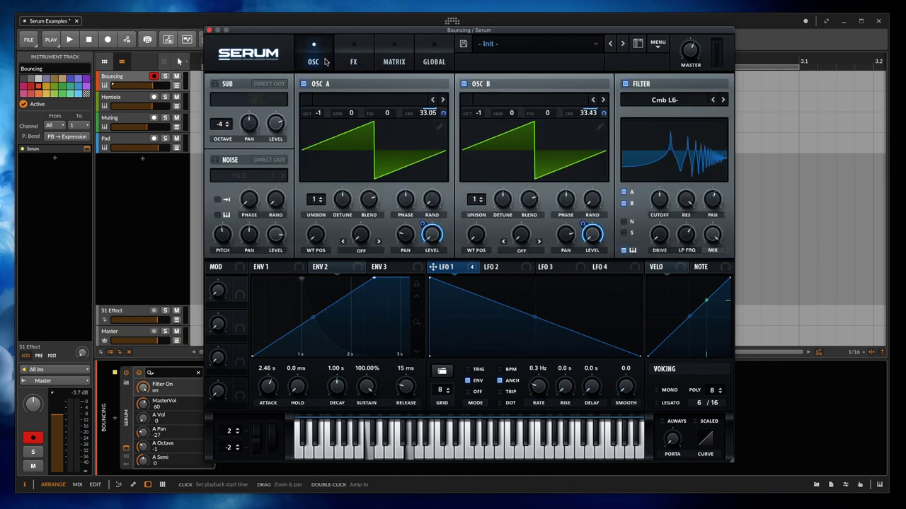
{"action": "left_click", "coordinate": [323, 62]}
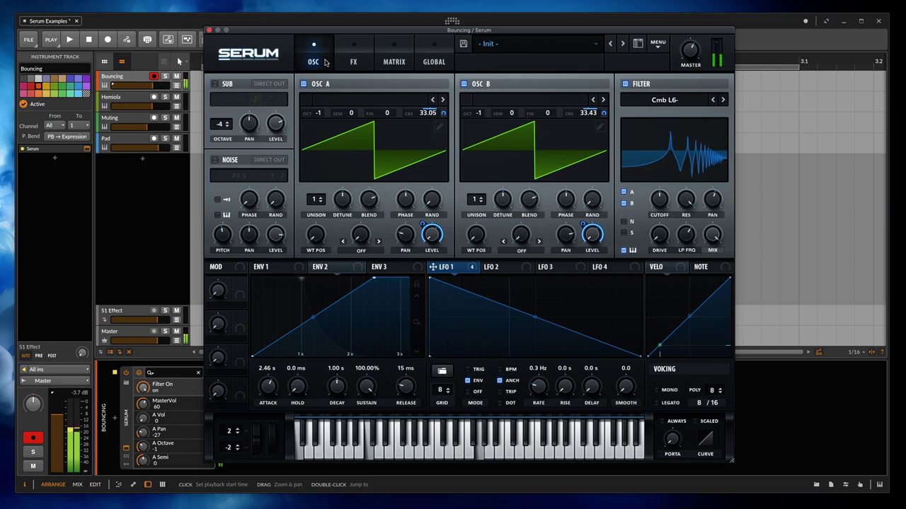
{"action": "left_click", "coordinate": [209, 30]}
- Review the Hemiola track's patch, then close it and open the Muting track's Serum instance
{"action": "left_click", "coordinate": [141, 104]}
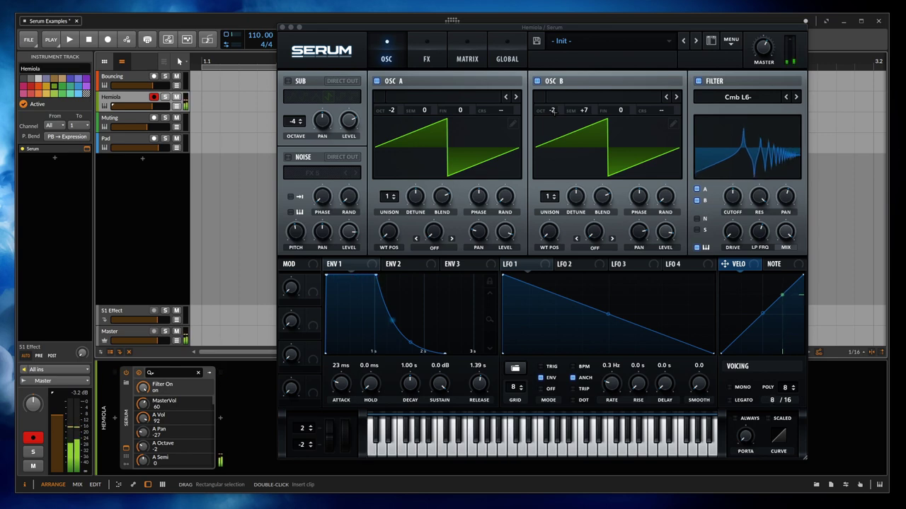
{"action": "left_click", "coordinate": [282, 27]}
{"action": "left_click", "coordinate": [123, 120]}
{"action": "double_click", "coordinate": [125, 120]}
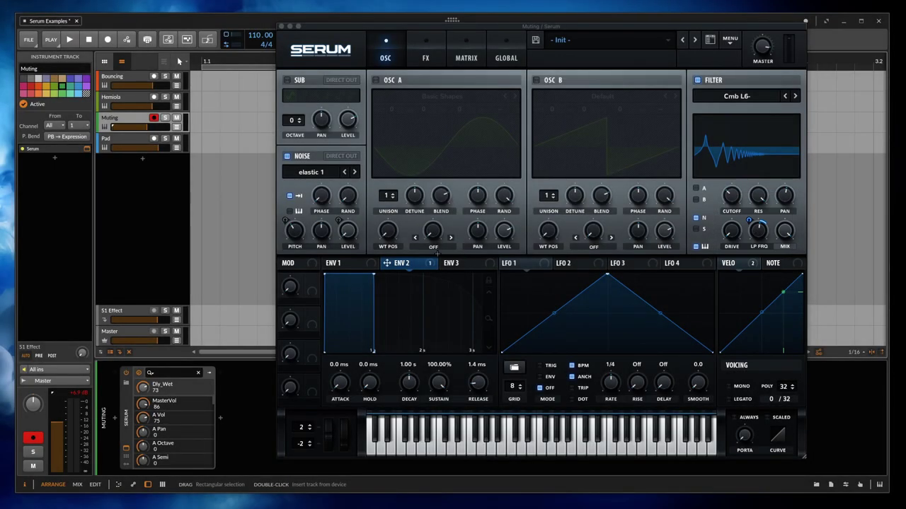
- Power on the Muting patch's Filter, EQ and Delay effects, close its window and arm the Pad track
{"action": "left_click", "coordinate": [425, 56]}
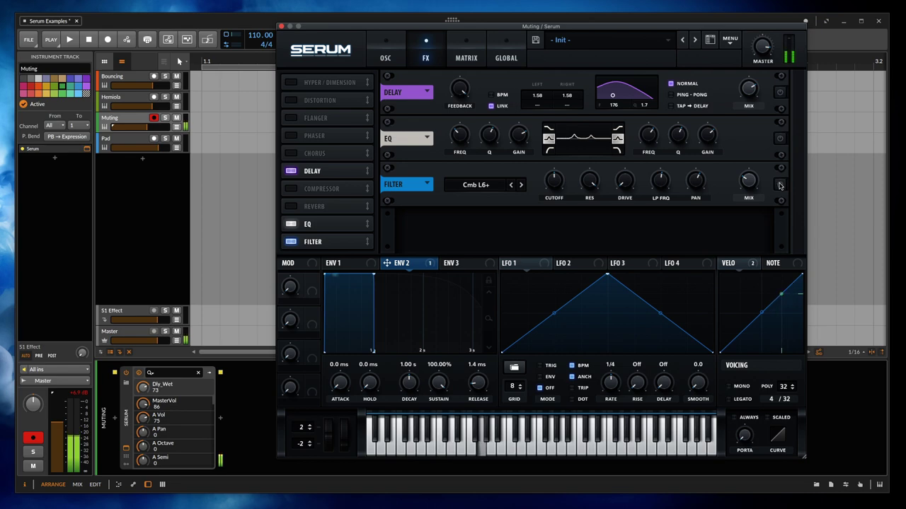
{"action": "left_click", "coordinate": [780, 184]}
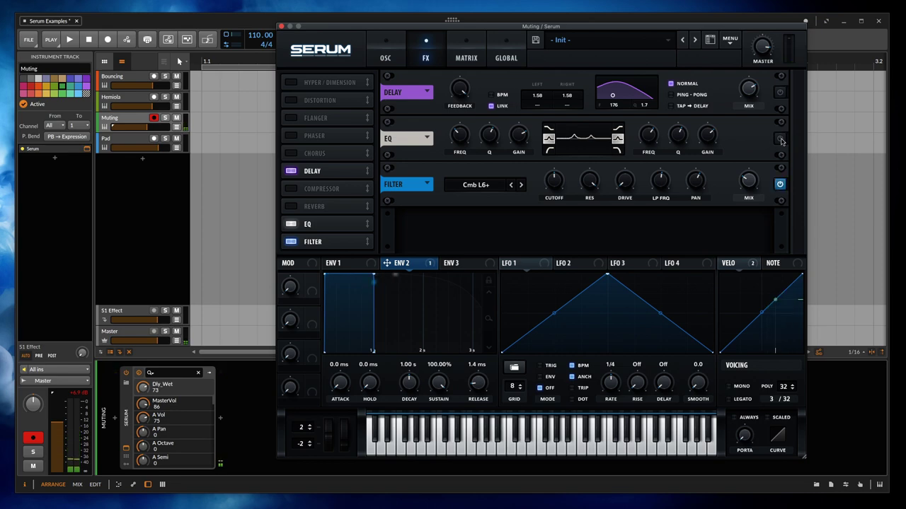
{"action": "left_click", "coordinate": [779, 138]}
{"action": "left_click", "coordinate": [779, 92]}
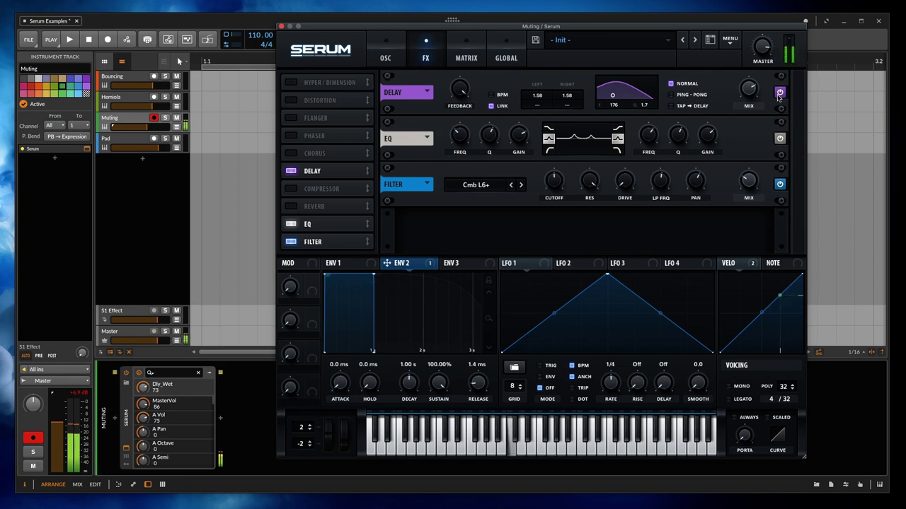
{"action": "left_click", "coordinate": [281, 26]}
{"action": "left_click", "coordinate": [143, 143]}
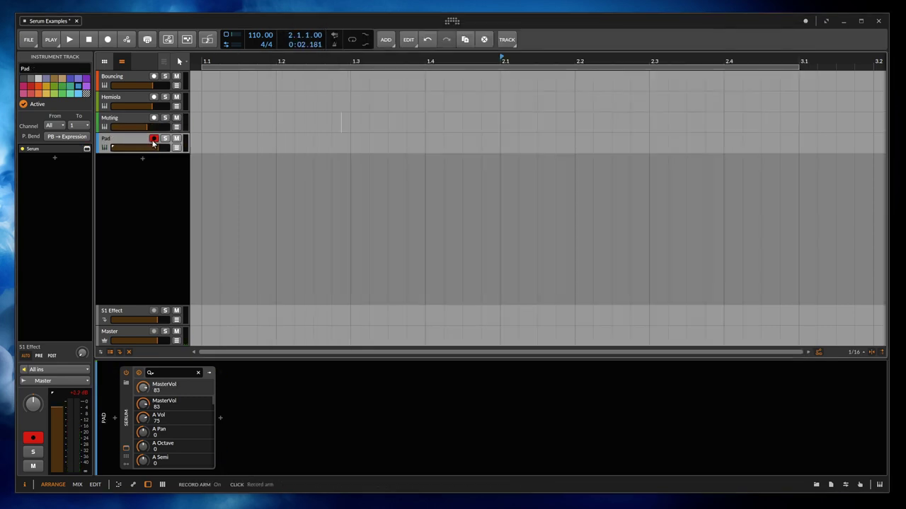
- Open the Pad track's Serum patch and inspect its Delay and Reverb before returning to the oscillators
{"action": "key", "text": "alt+p"}
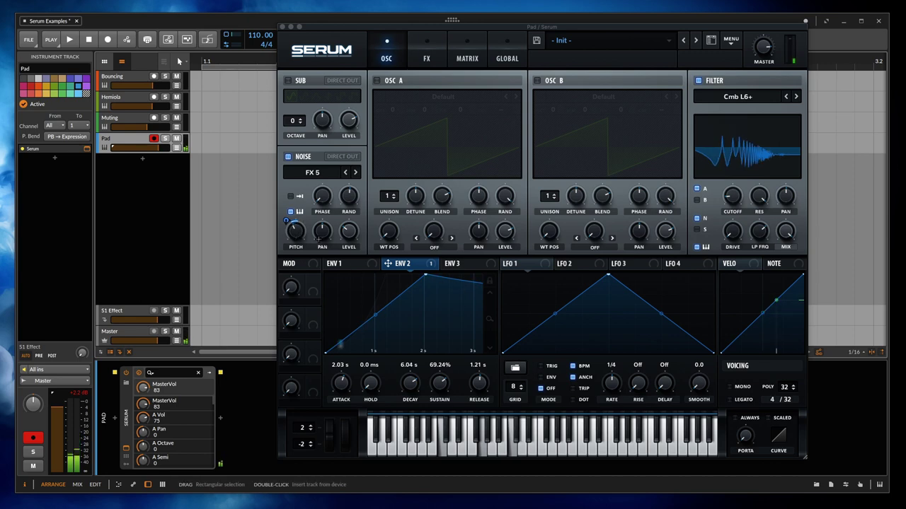
{"action": "left_click", "coordinate": [441, 51]}
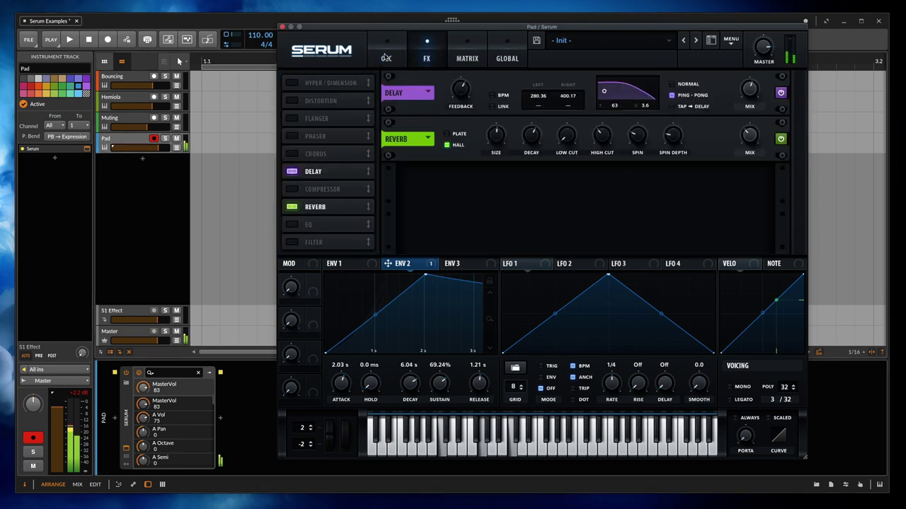
{"action": "left_click", "coordinate": [387, 58]}
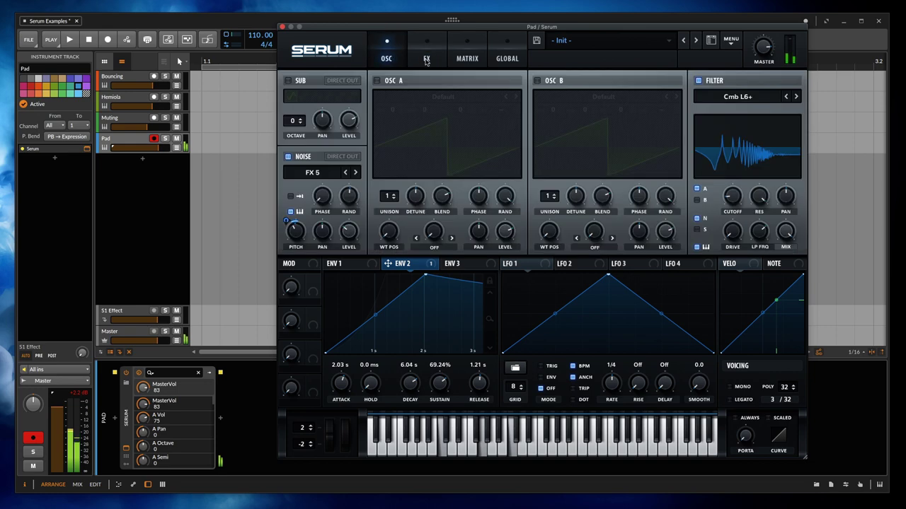